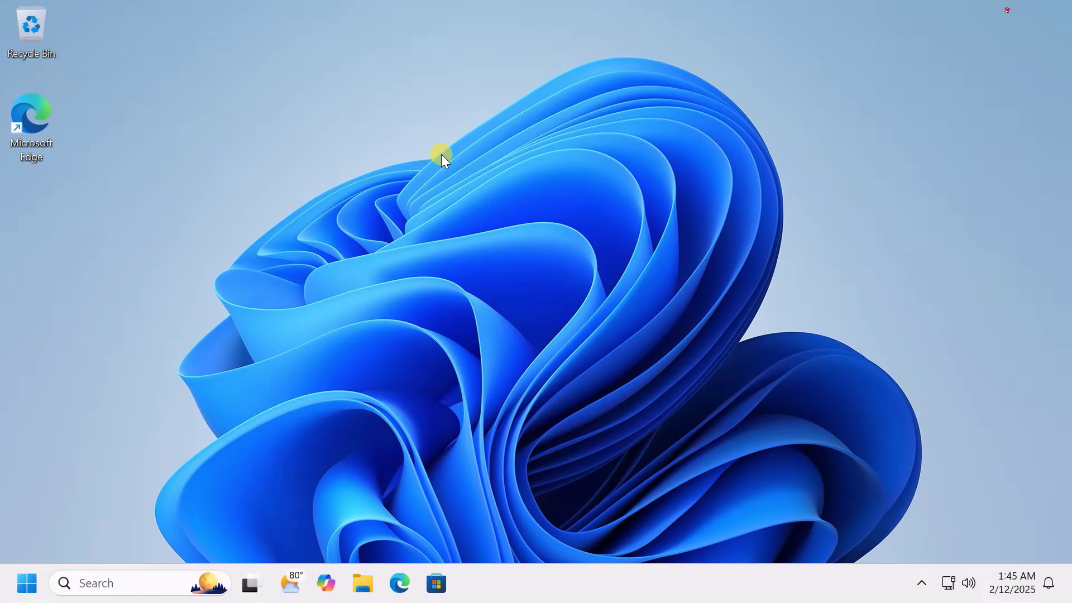
- Refresh the desktop twice from its right-click menu
right_click(441, 155)
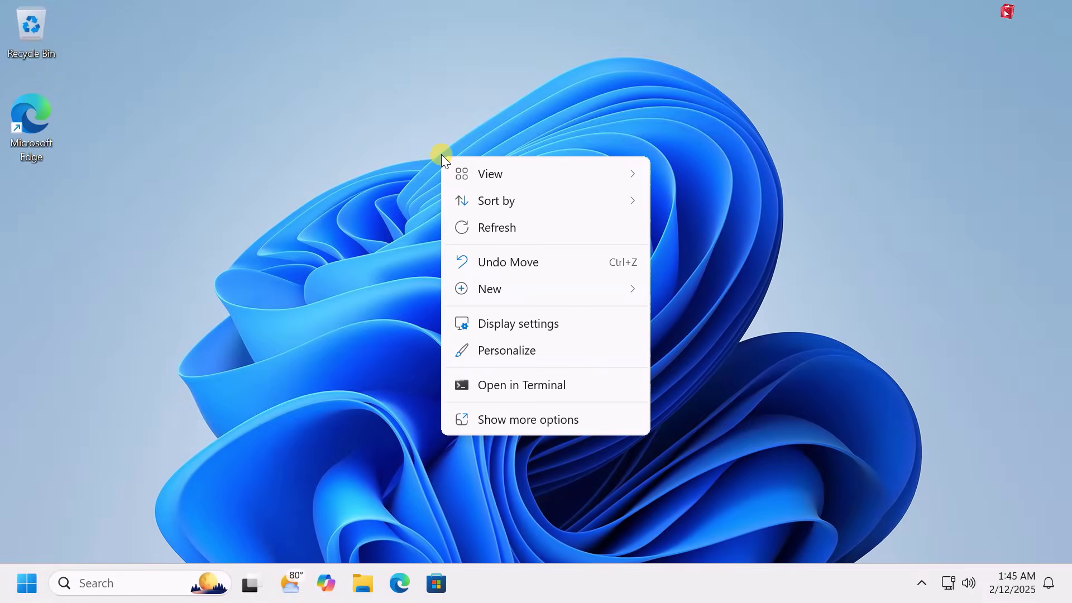
left_click(475, 228)
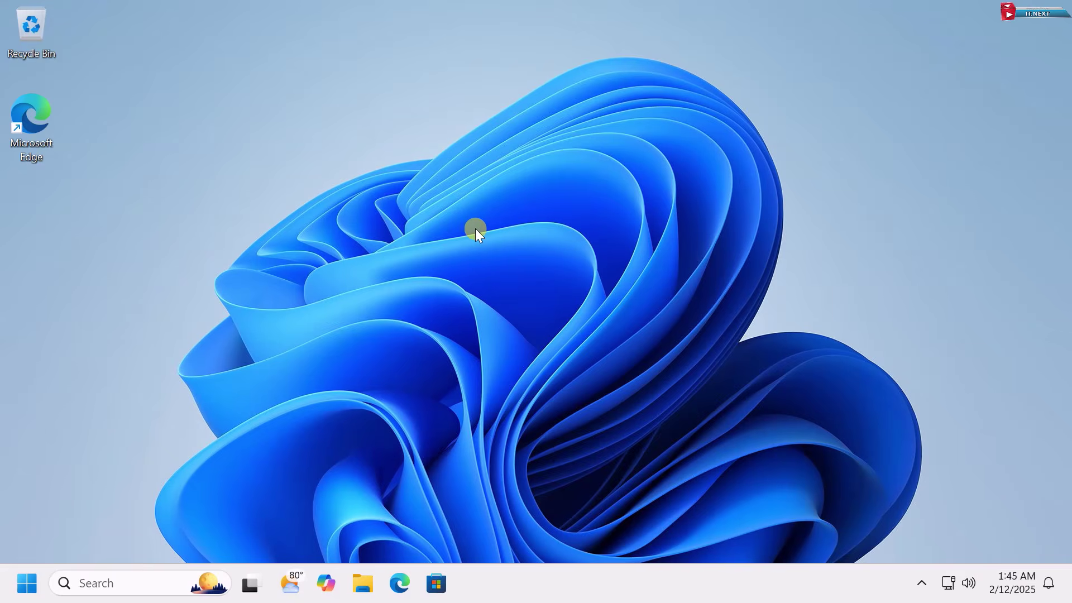
right_click(407, 189)
left_click(444, 261)
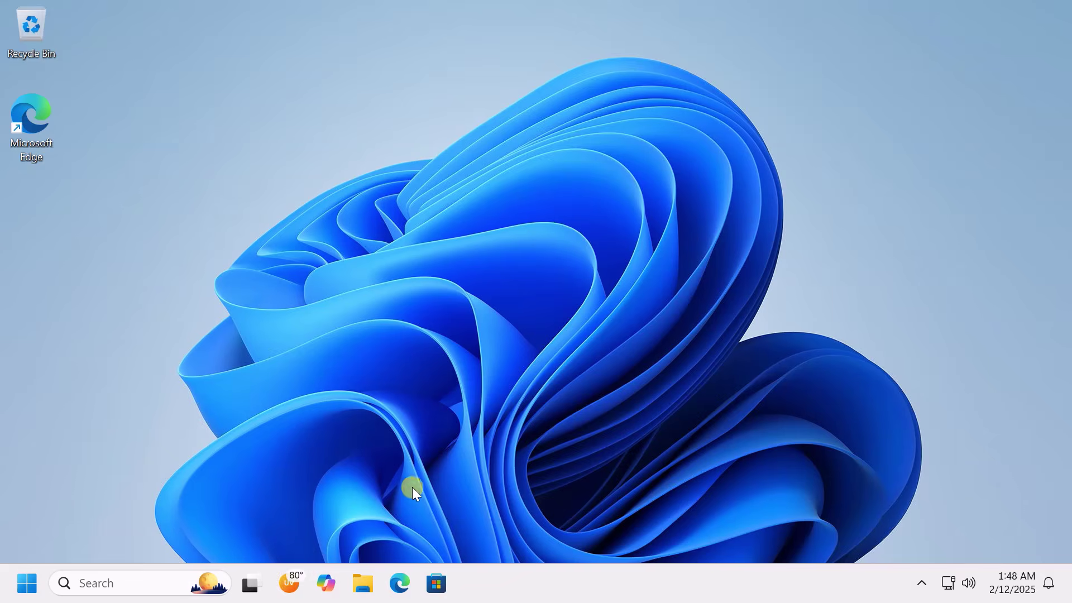
- Launch Edge and search the web for 'download windows 10 iso'
left_click(399, 584)
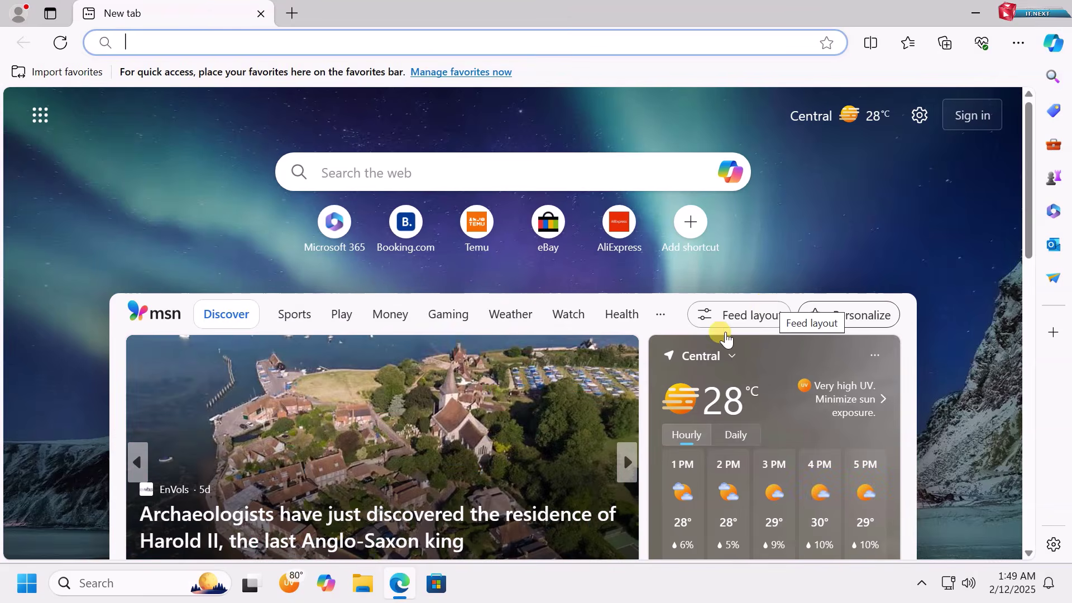
left_click(403, 170)
type("dow")
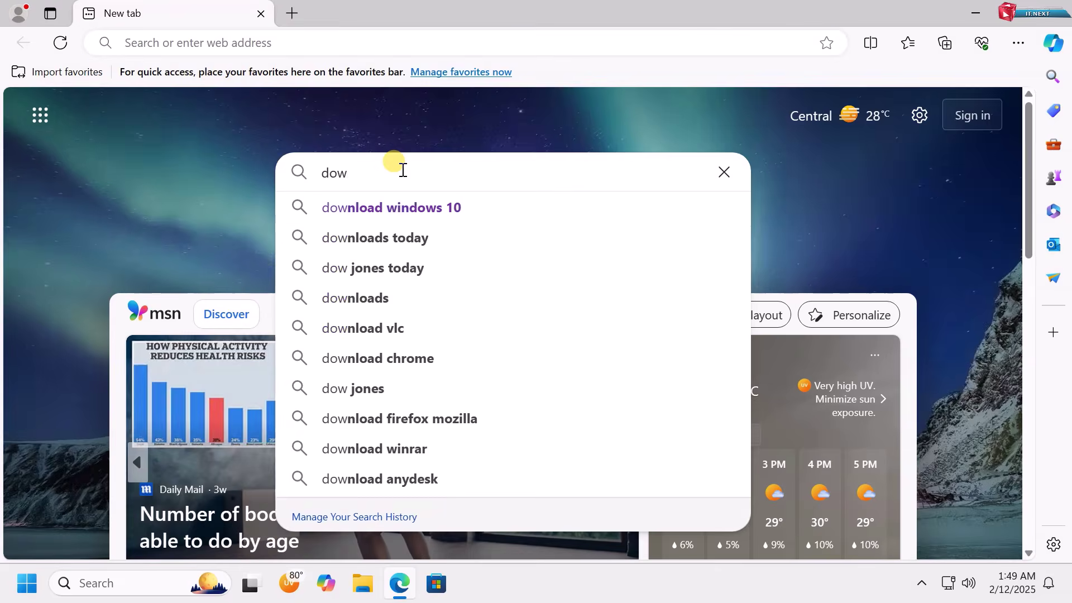
type("nload windows 10 iso")
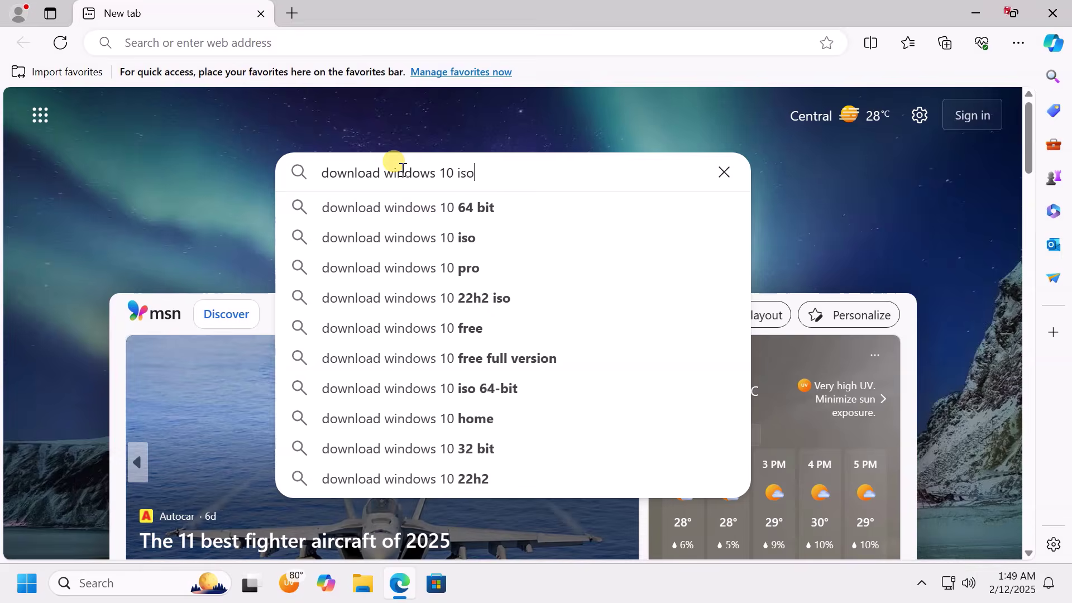
key("Return")
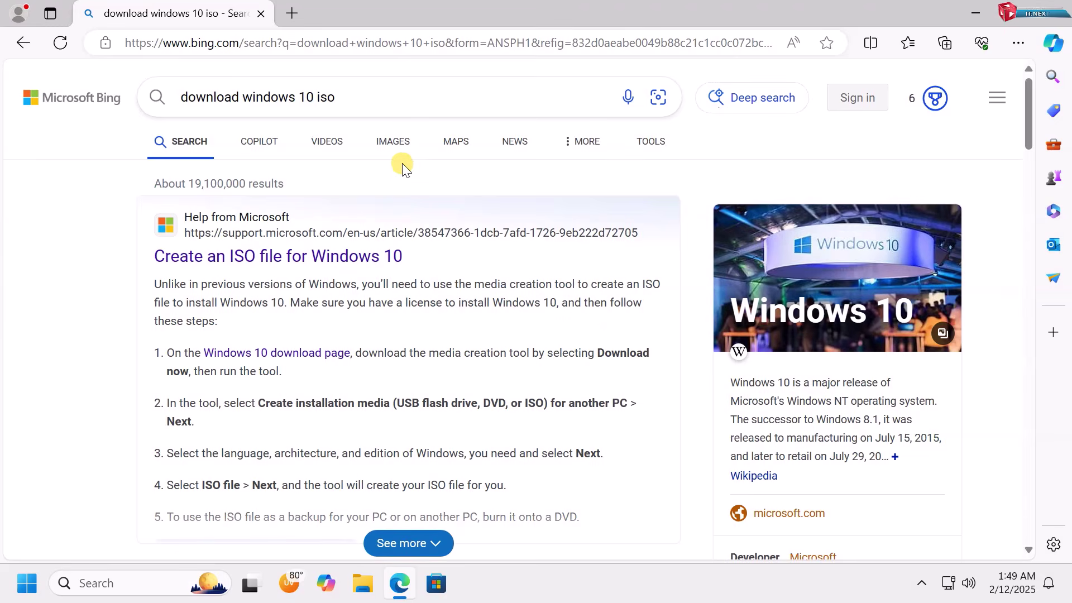
scroll(333, 196, "down", 5)
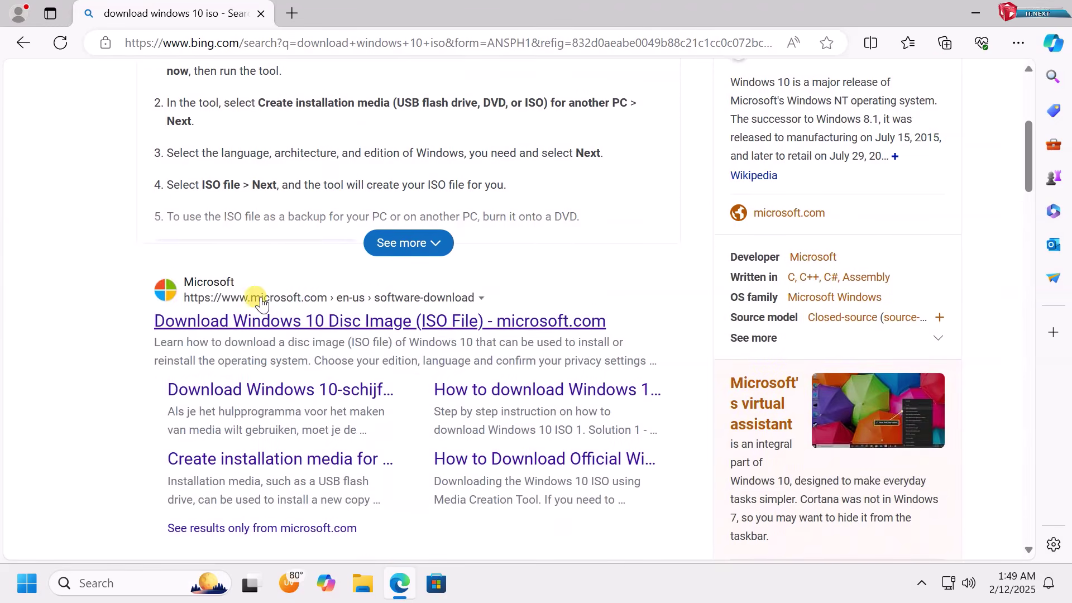
- Open Microsoft's Download Windows 10 result and expand More download options
left_click(343, 321)
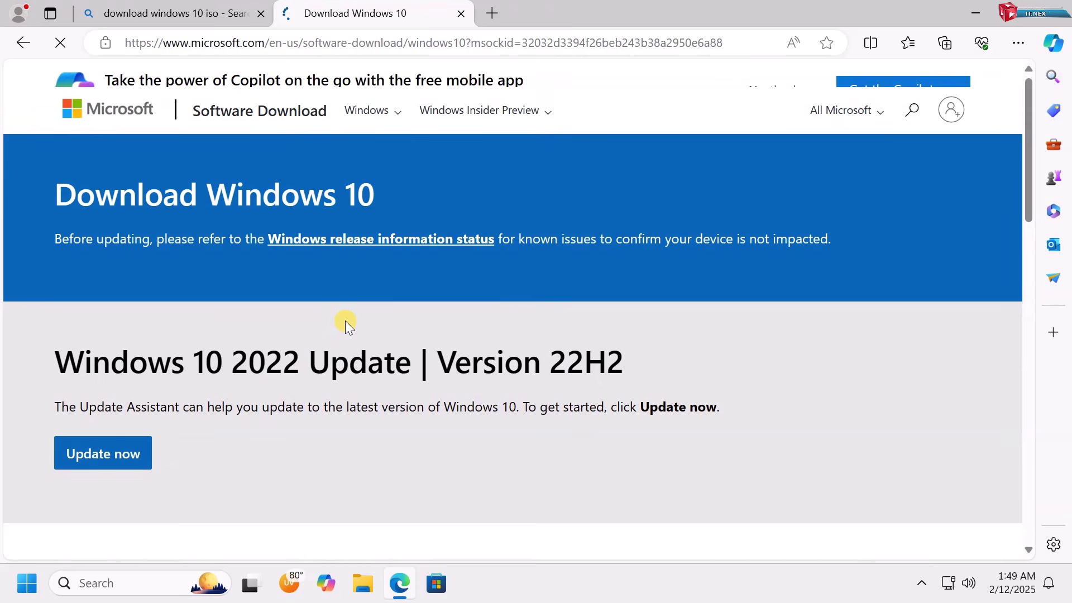
scroll(345, 322, "down", 8)
scroll(341, 301, "down", 7)
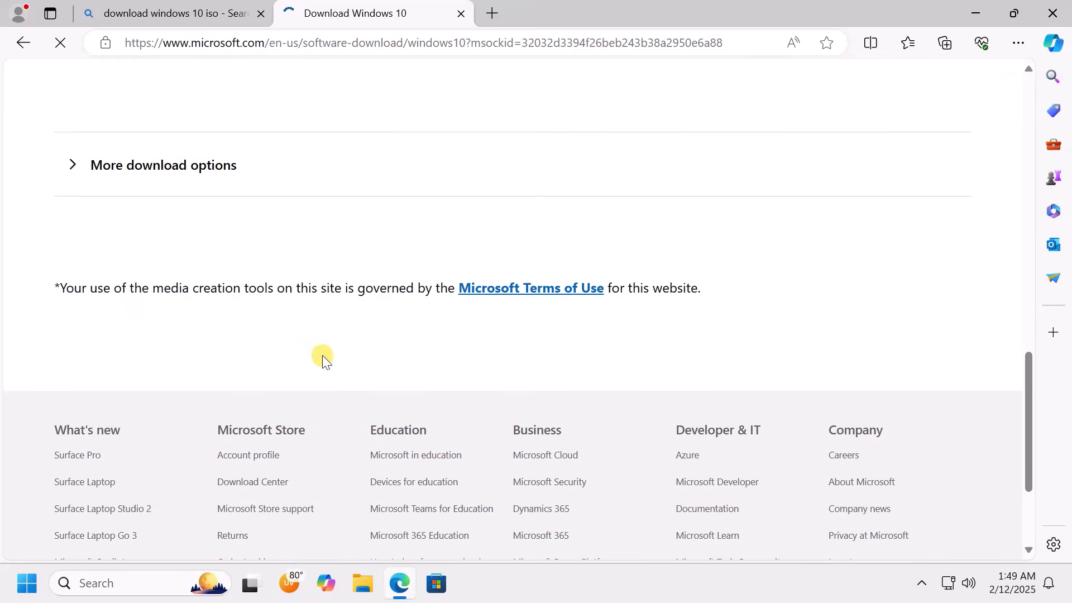
scroll(319, 354, "up", 4)
left_click(147, 407)
scroll(275, 383, "down", 6)
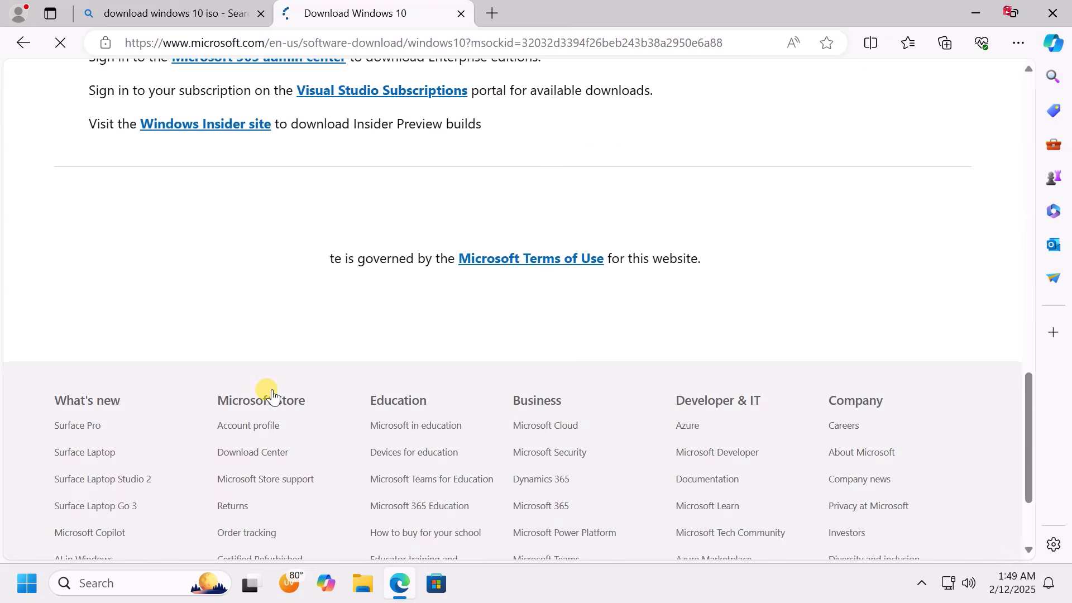
scroll(275, 390, "up", 12)
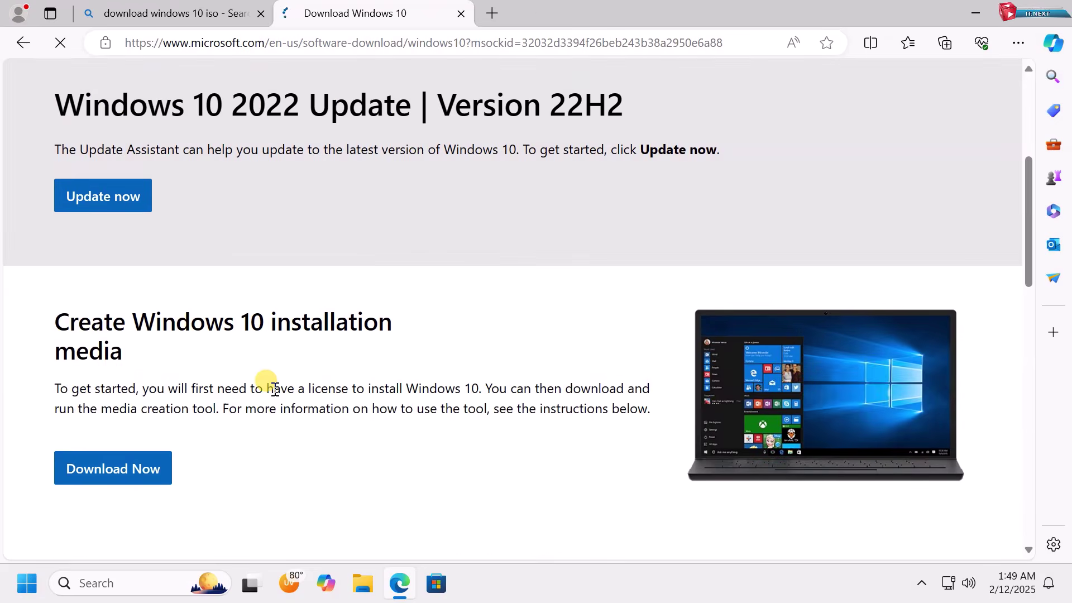
scroll(445, 374, "up", 5)
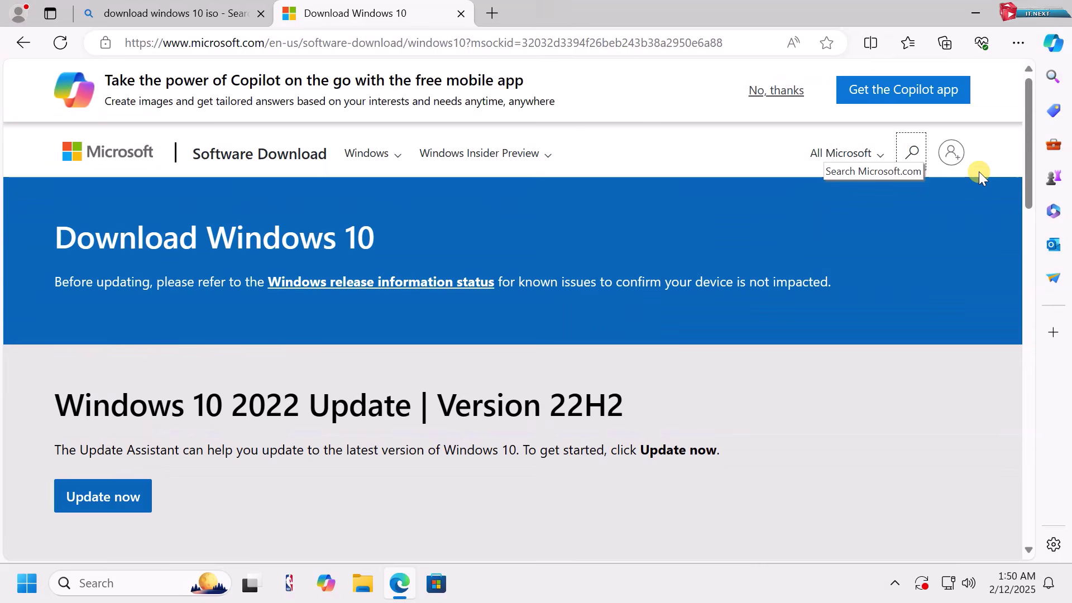
- Open the page's developer tools and turn on device emulation
right_click(874, 272)
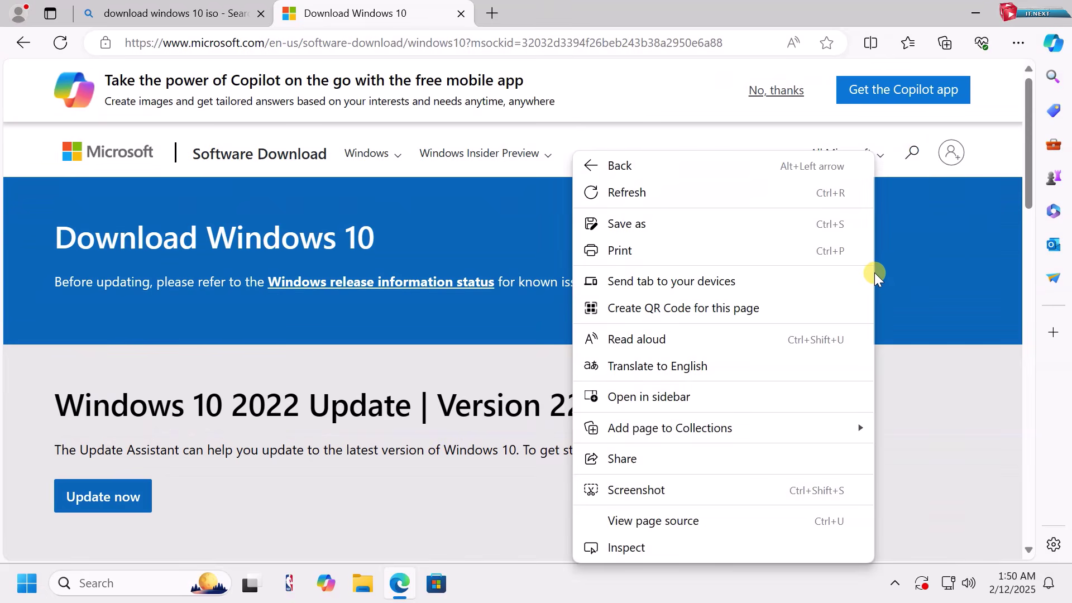
left_click(773, 545)
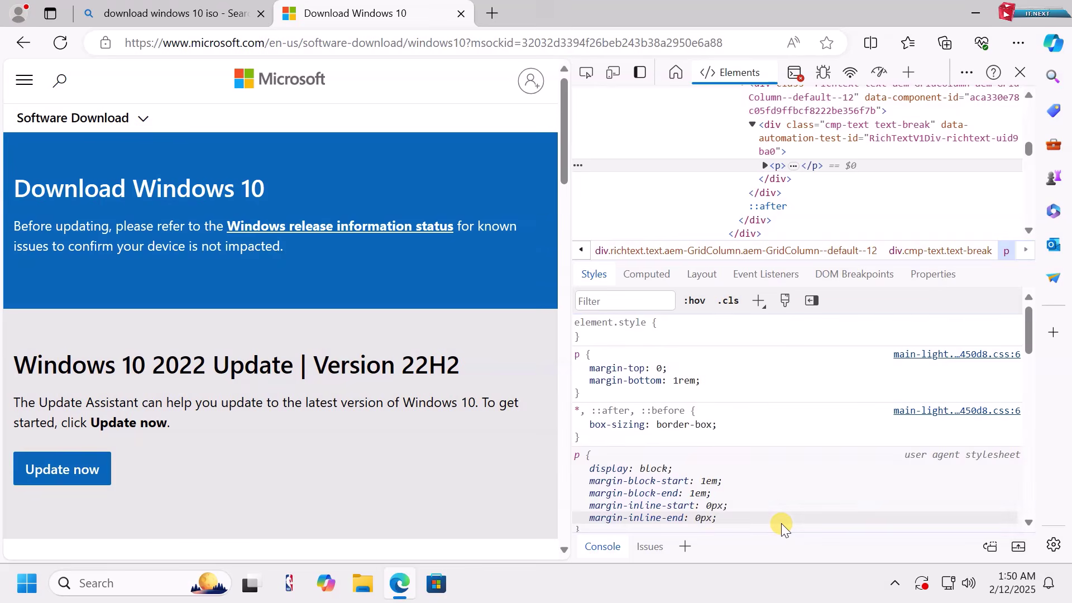
left_click(613, 72)
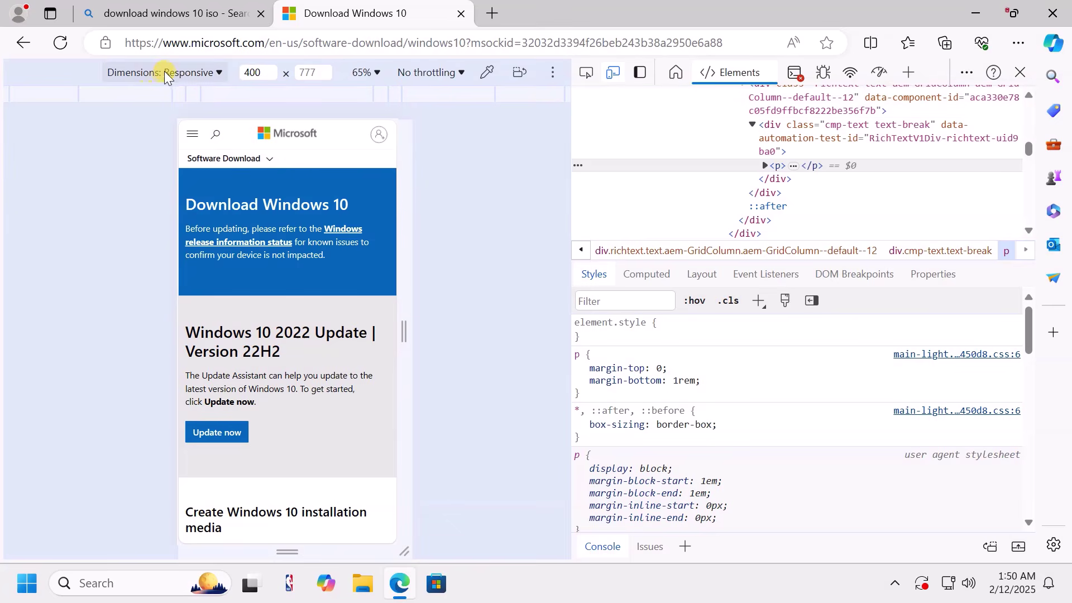
- Emulate a Samsung Galaxy S8+ and reload to get the ISO download page
left_click(208, 74)
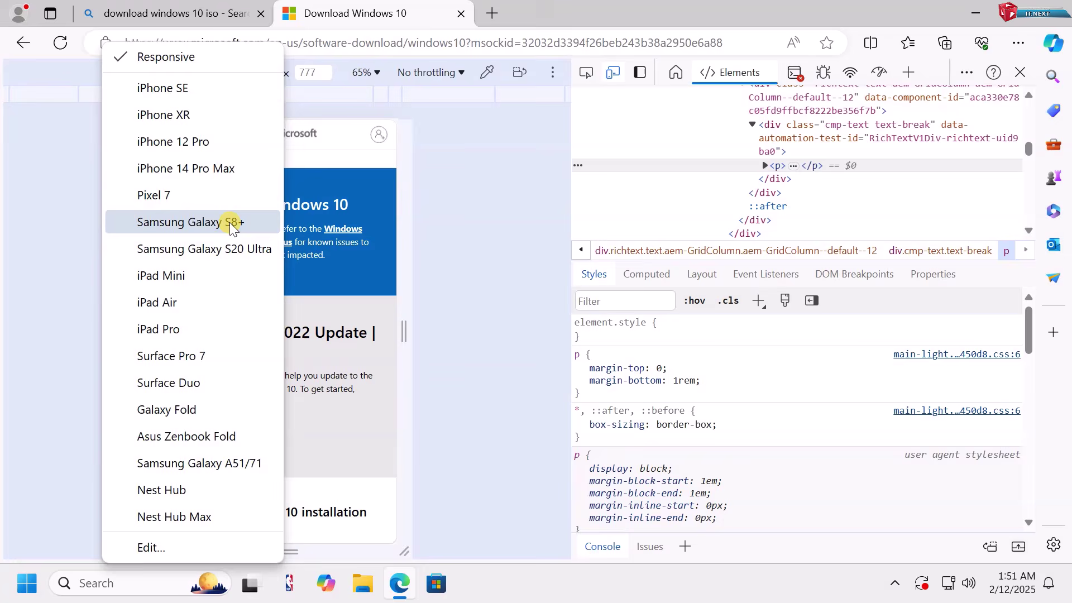
left_click(231, 225)
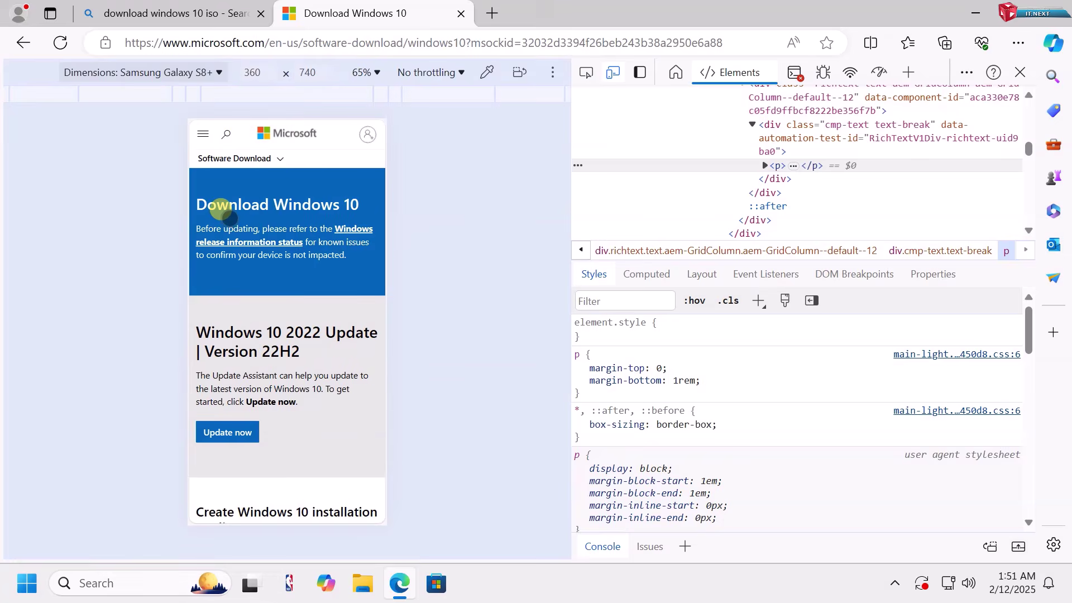
scroll(223, 210, "down", 1)
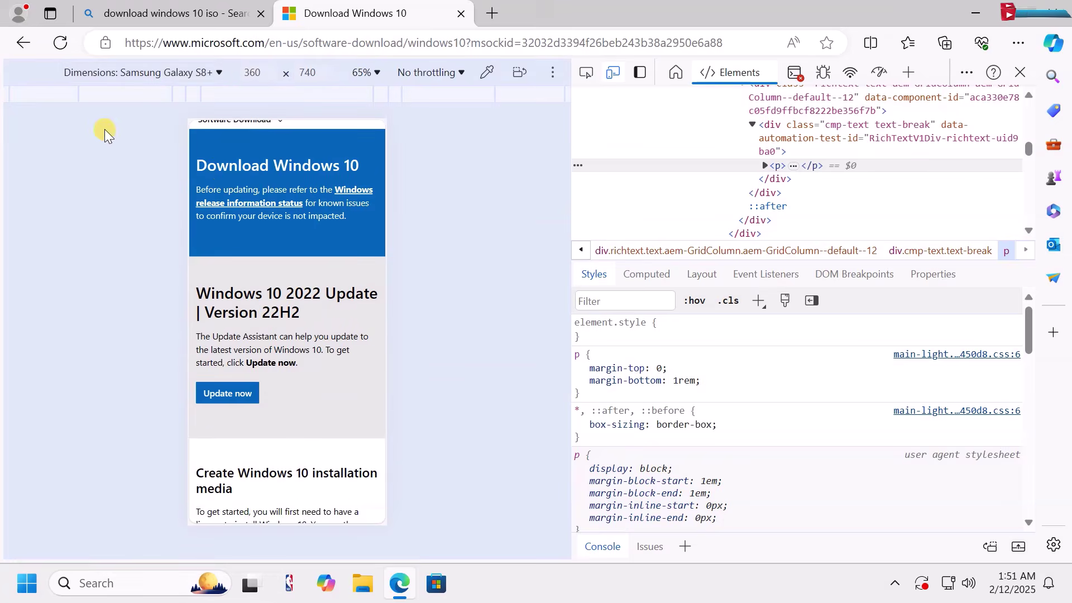
left_click(62, 47)
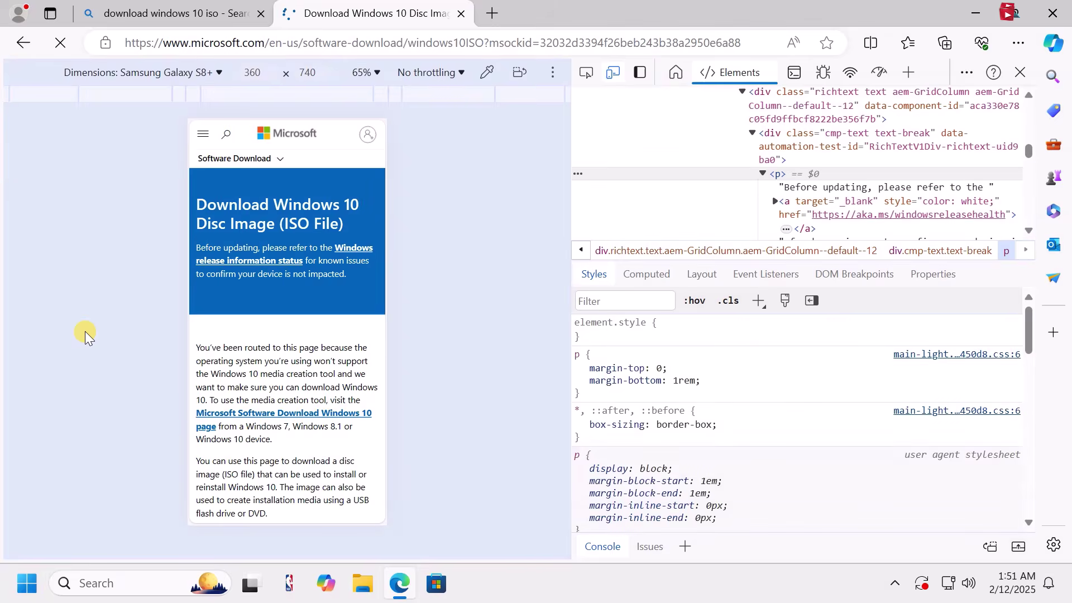
scroll(294, 327, "down", 3)
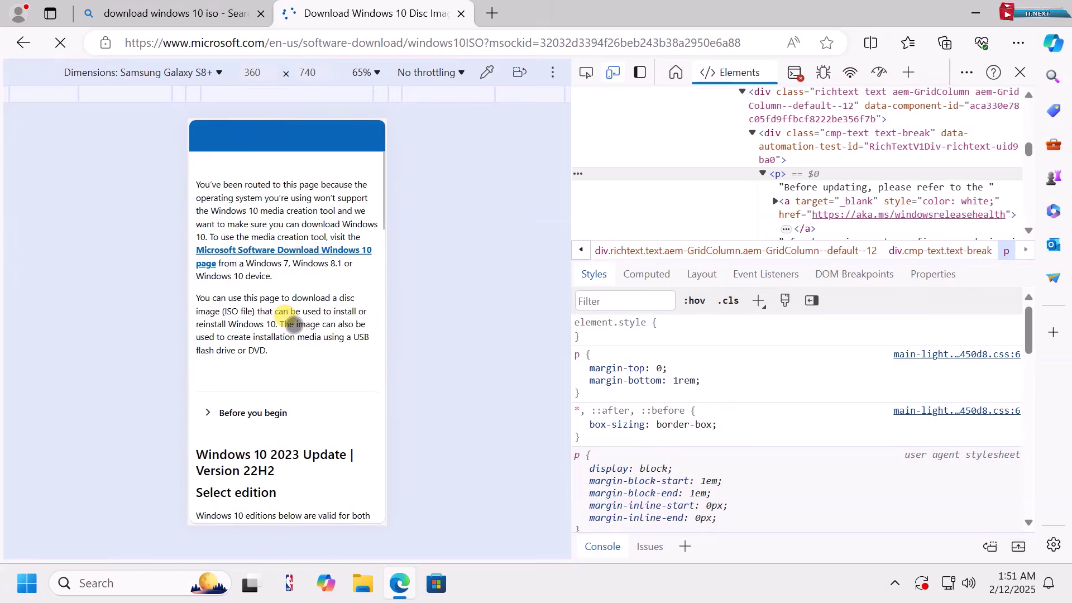
scroll(293, 325, "down", 3)
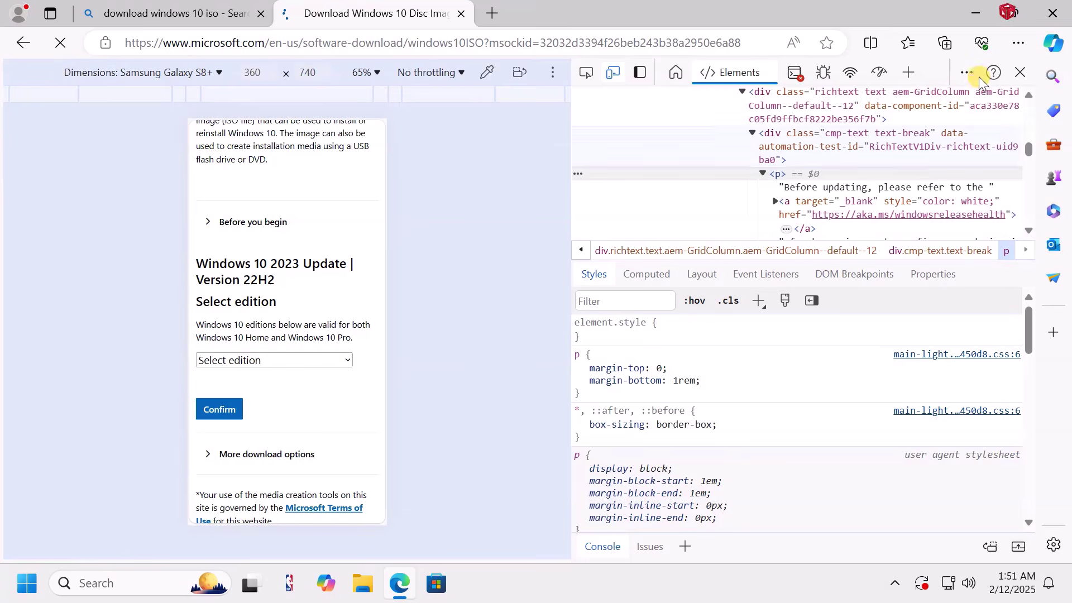
- Close the developer tools and confirm the Windows 10 (multi-edition ISO) edition
left_click(1019, 72)
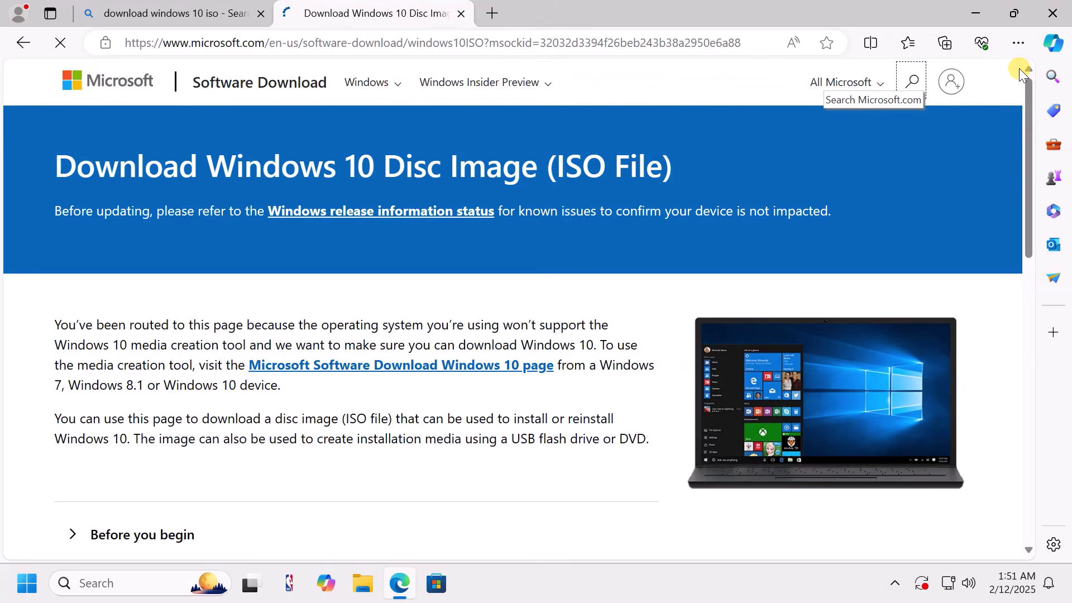
scroll(324, 444, "down", 1)
scroll(324, 444, "down", 6)
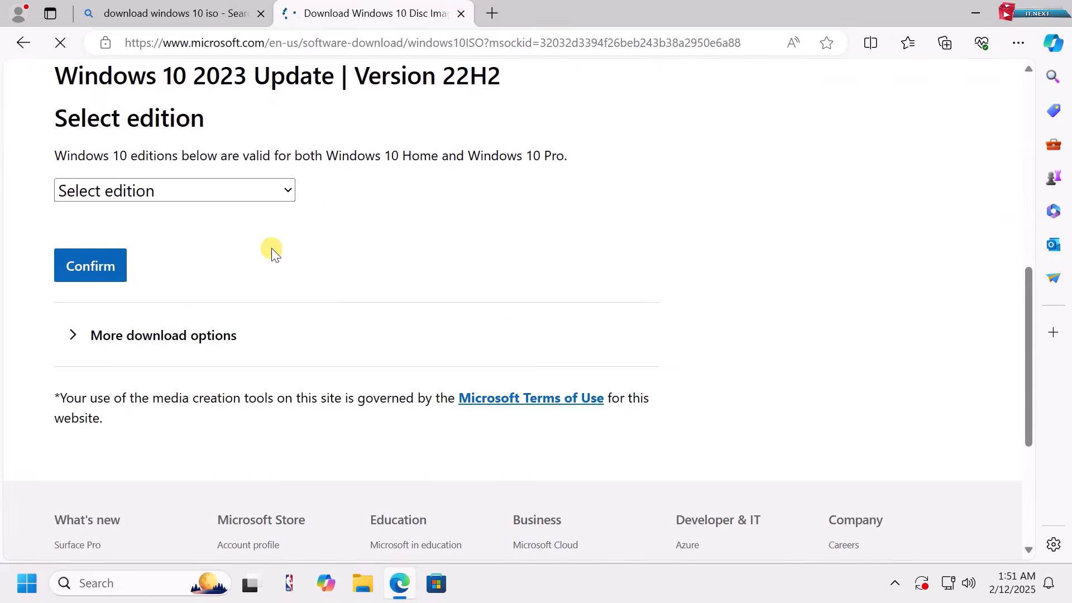
left_click(284, 190)
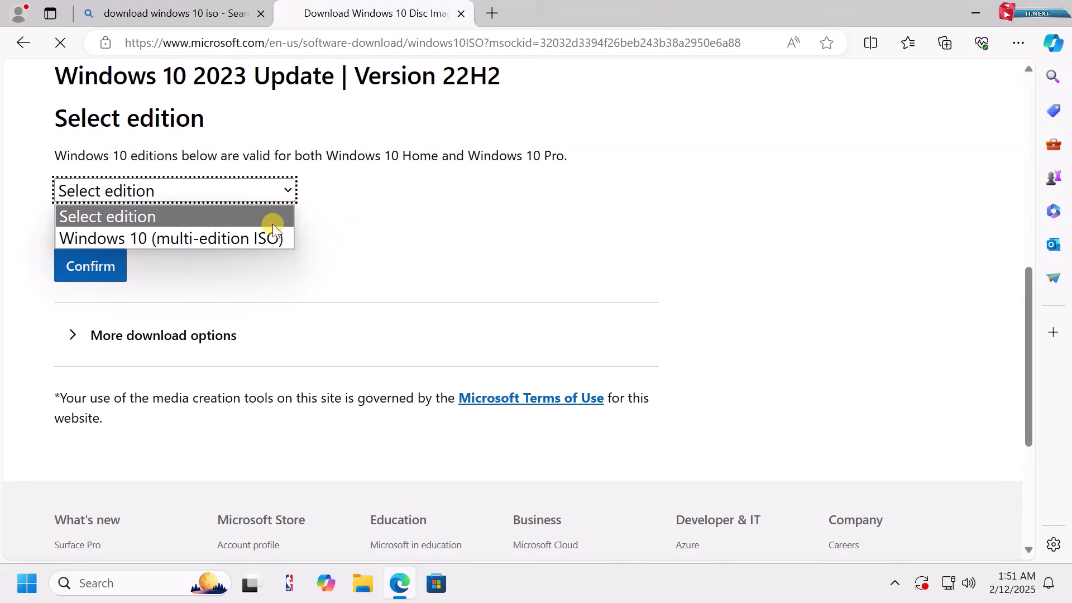
left_click(242, 239)
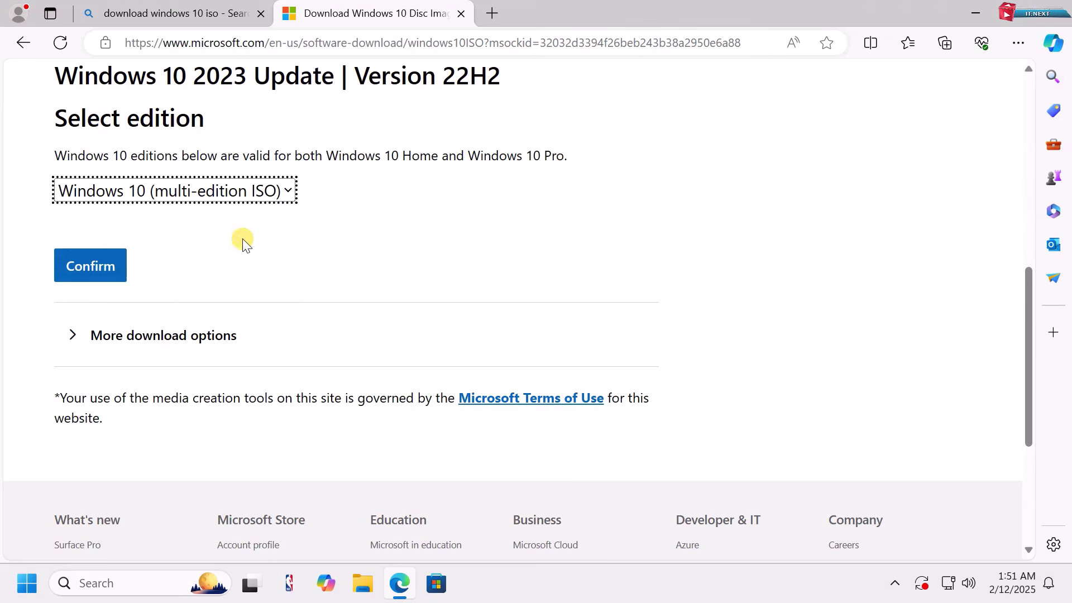
left_click(102, 266)
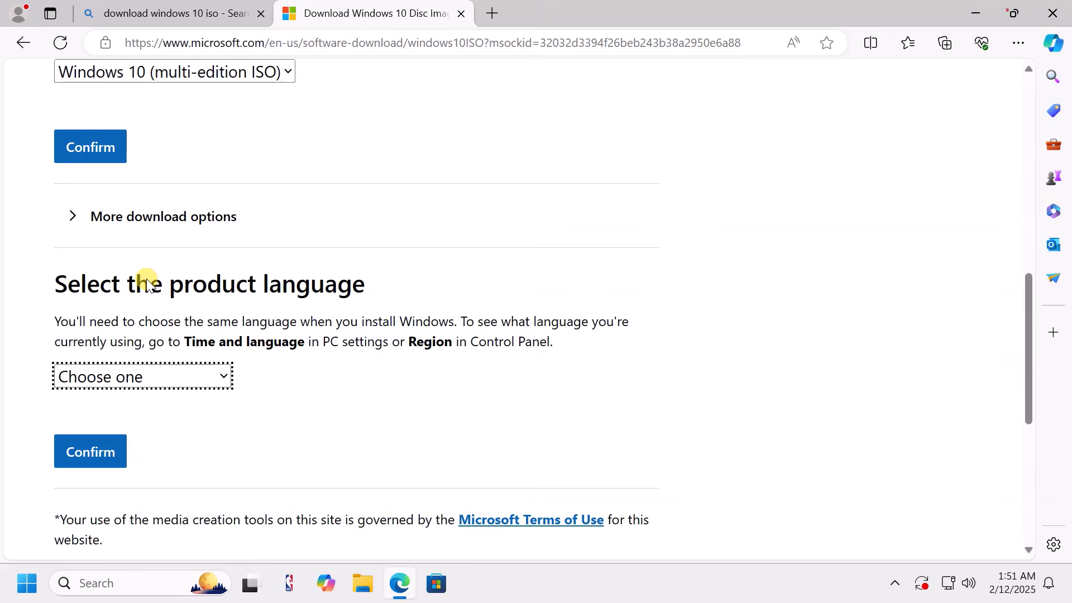
- Confirm English (United States) as the language and start the 64-bit ISO download
left_click(222, 376)
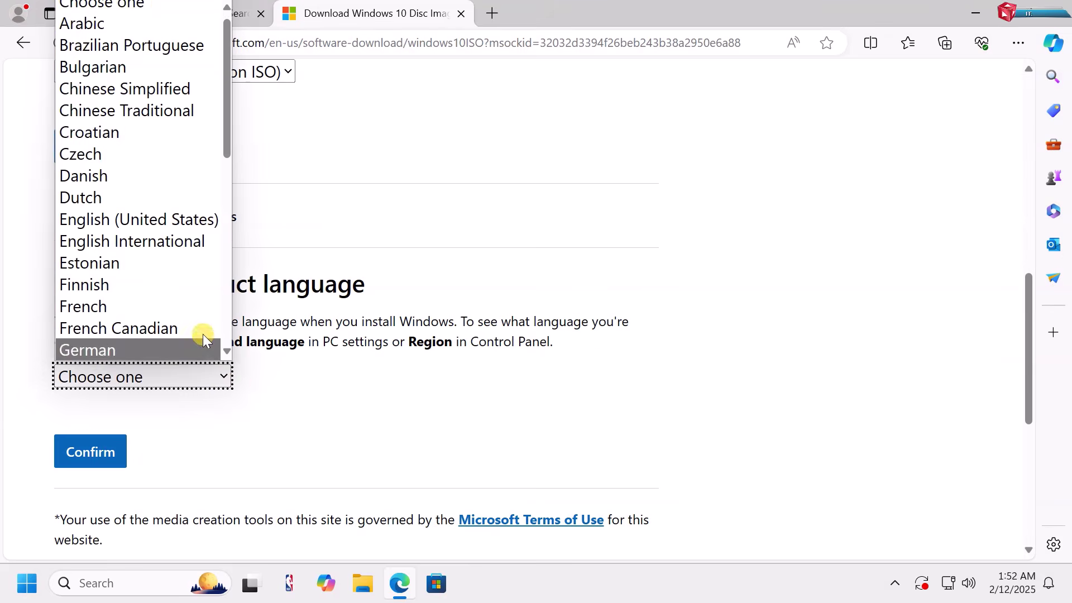
left_click(179, 220)
left_click(95, 453)
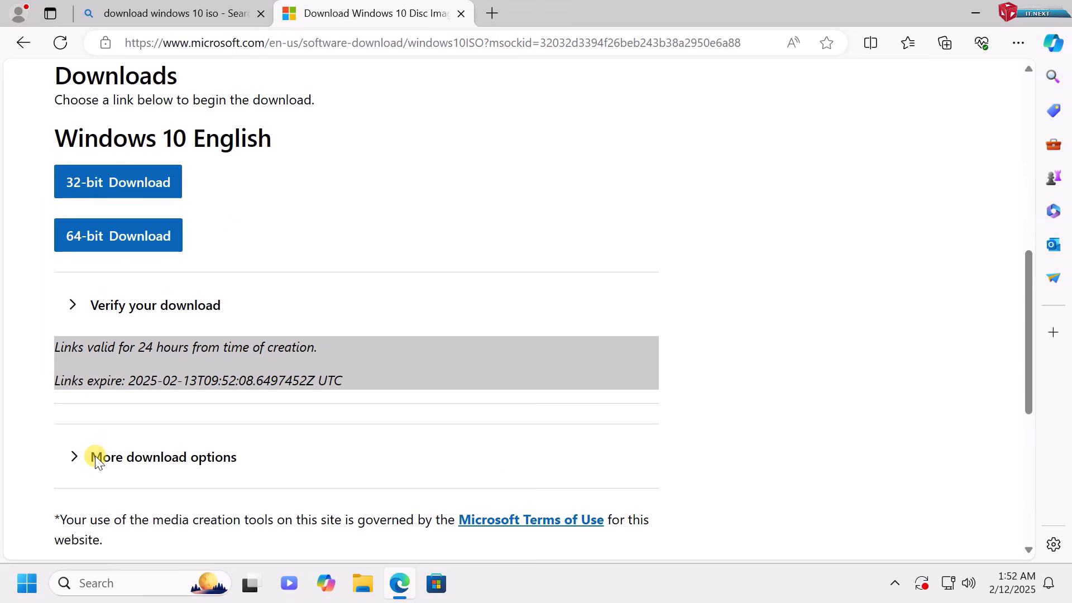
left_click(117, 242)
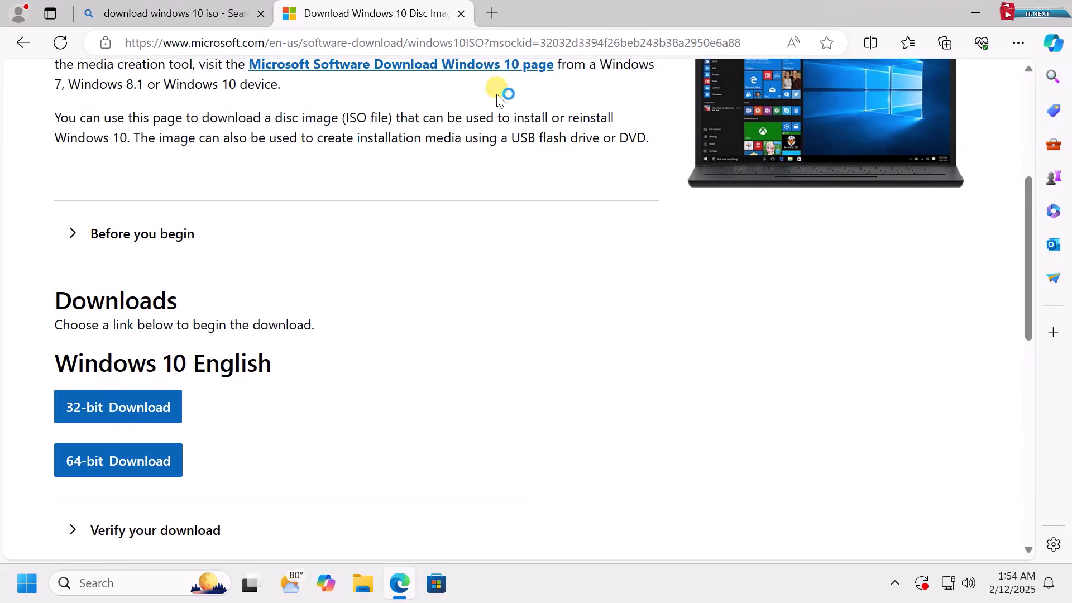
- Search the web for 'rufus' from a new tab
left_click(492, 12)
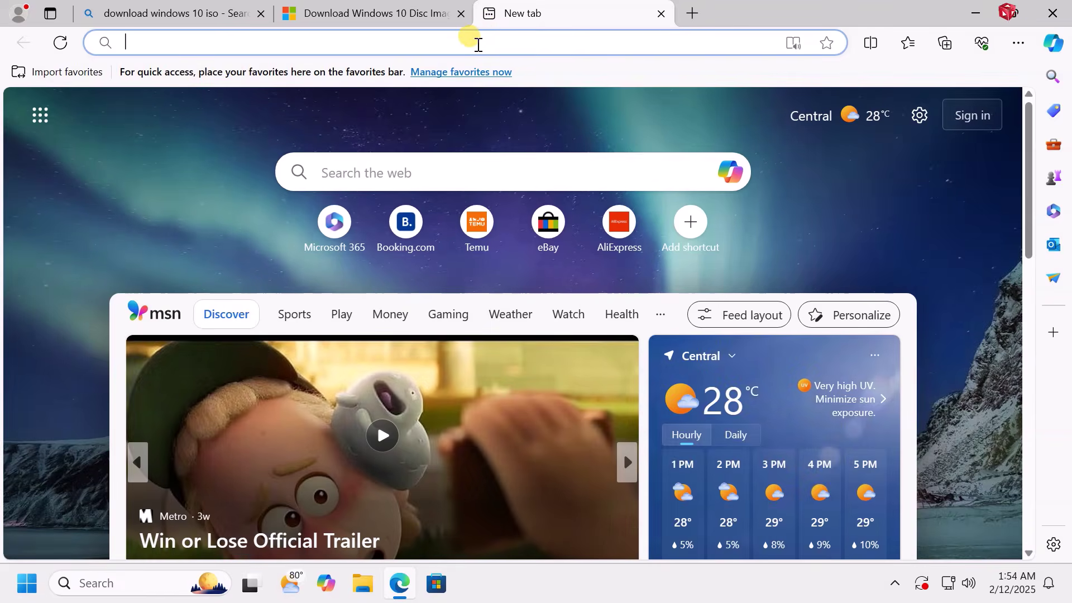
type("rufus")
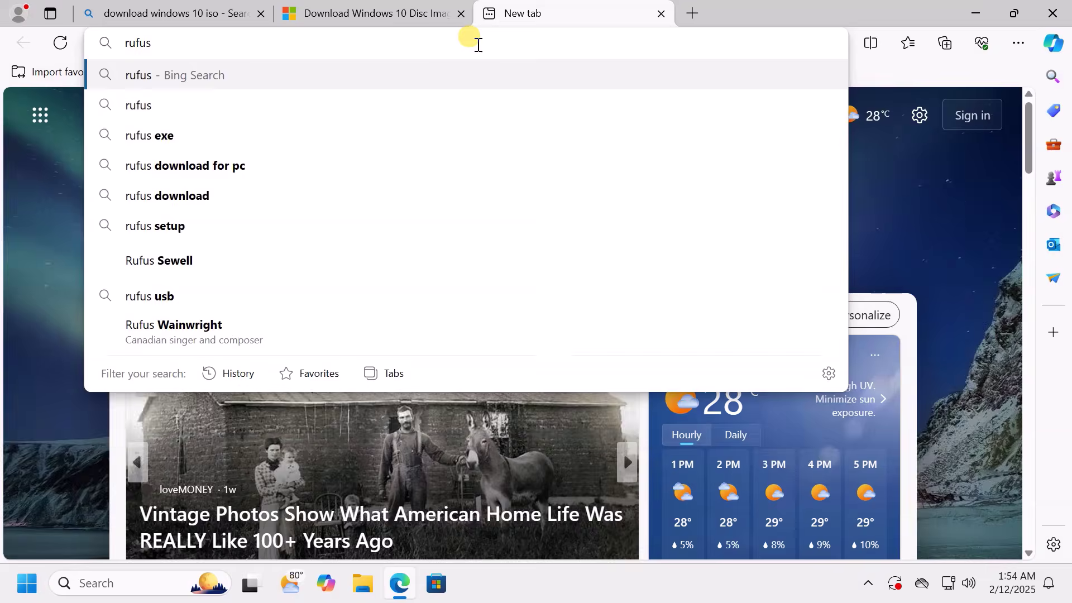
key("Return")
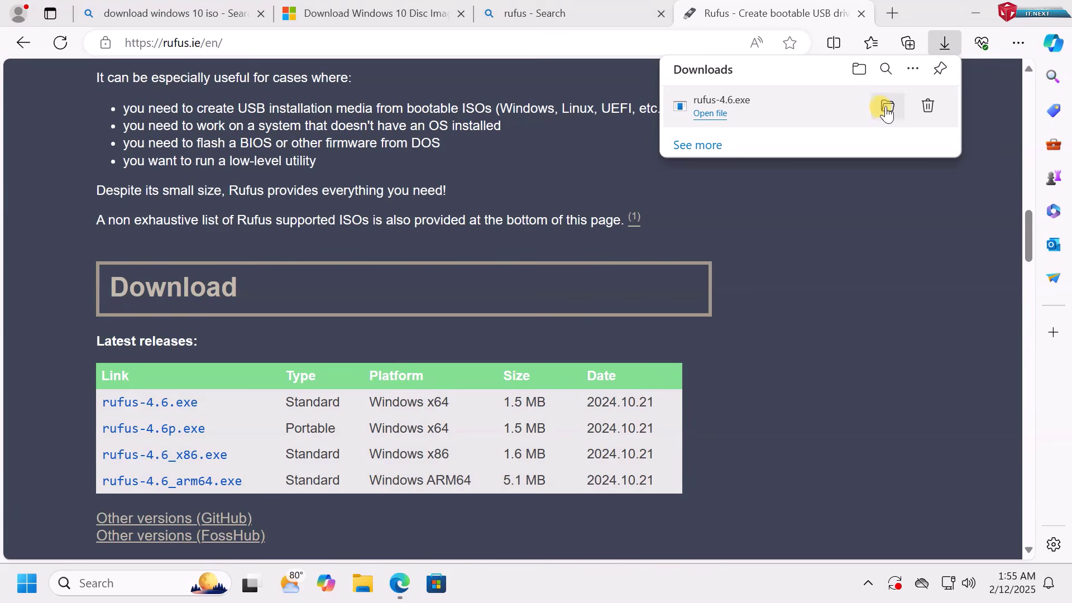
- Show the downloaded files in the Downloads folder and close Edge
left_click(887, 106)
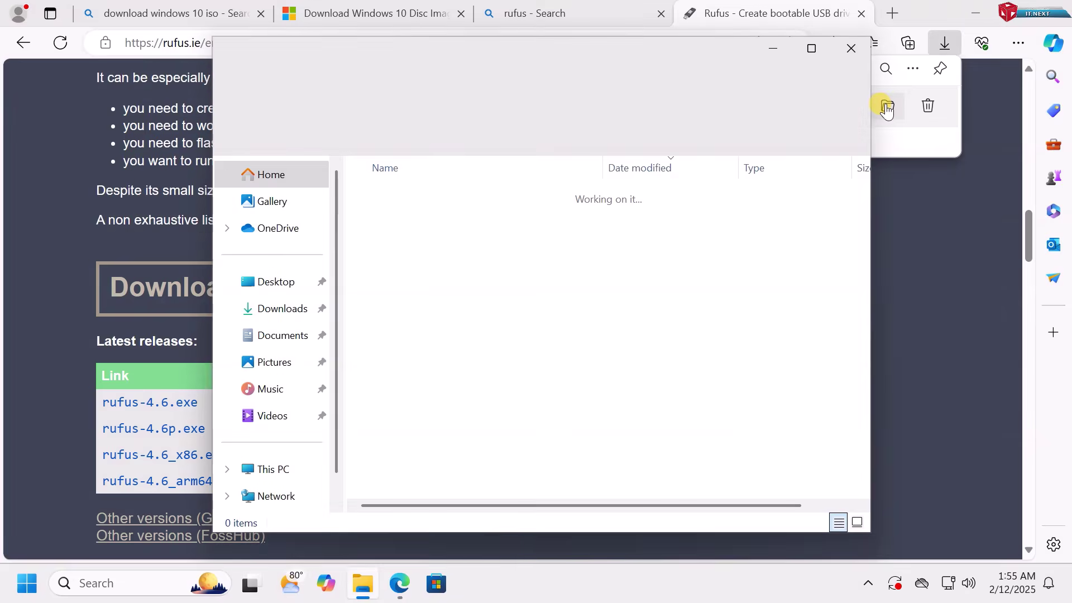
left_click(1063, 11)
left_click(1062, 11)
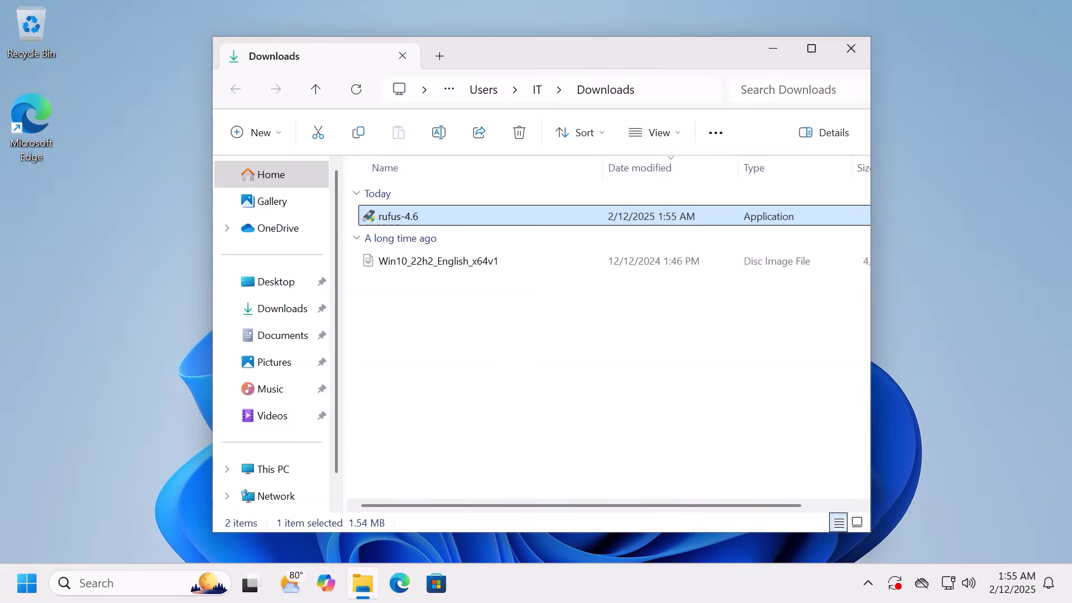
- Move rufus-4.6 and the Win10_22h2_English_x64v1 ISO to the desktop, then close Explorer
left_click_drag(484, 427, 450, 212)
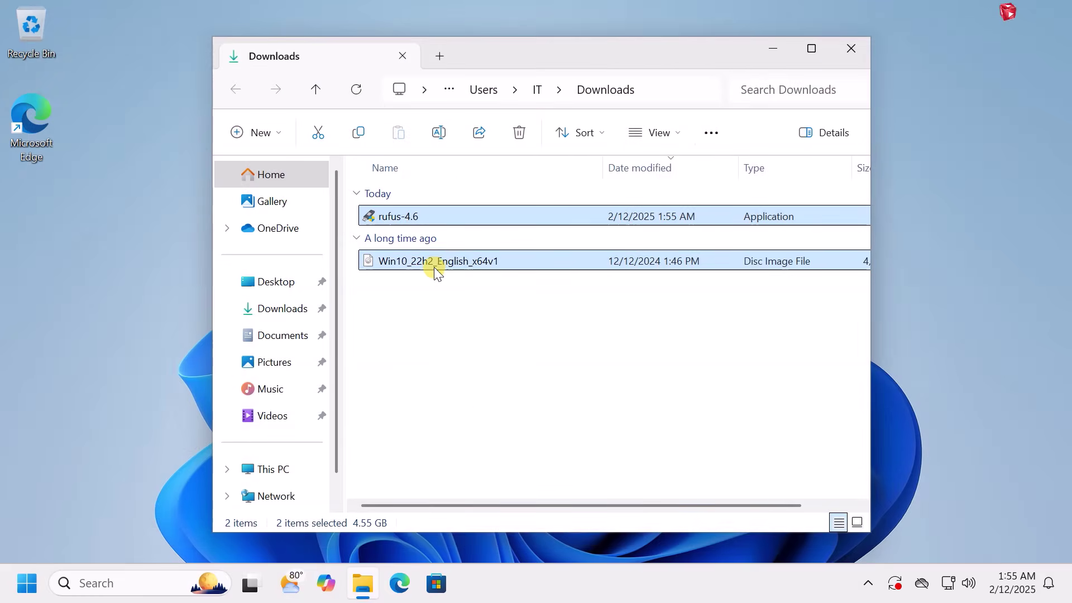
left_click_drag(446, 265, 76, 300)
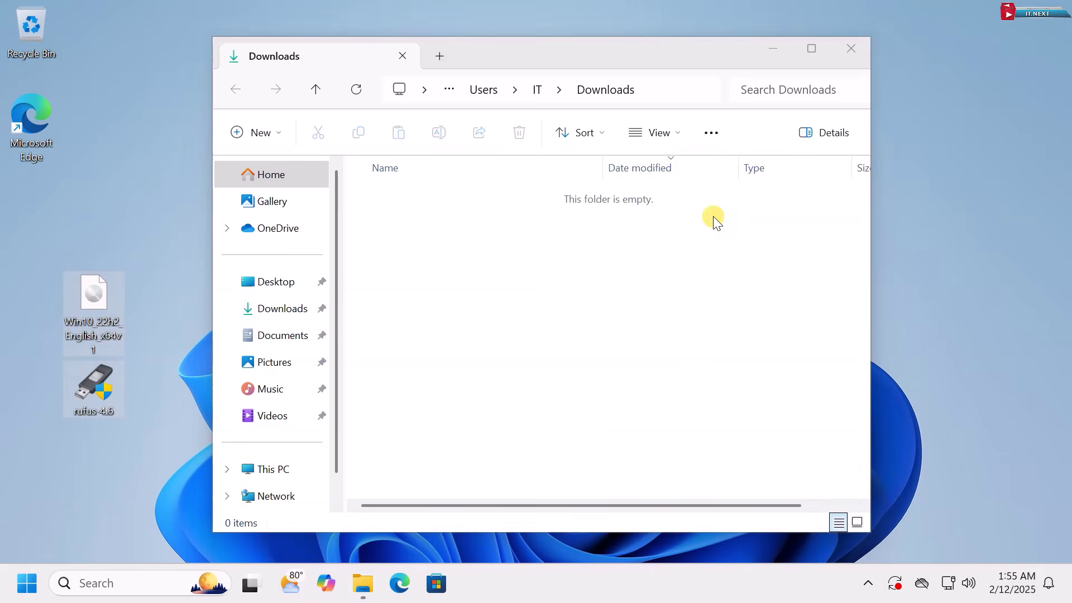
left_click(849, 51)
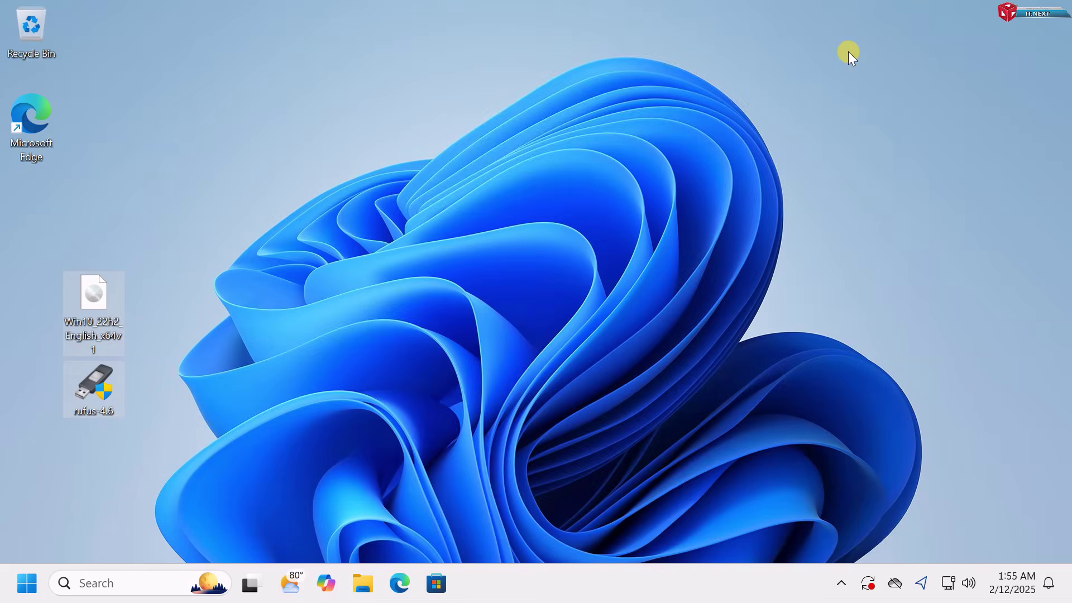
right_click(826, 71)
left_click(854, 145)
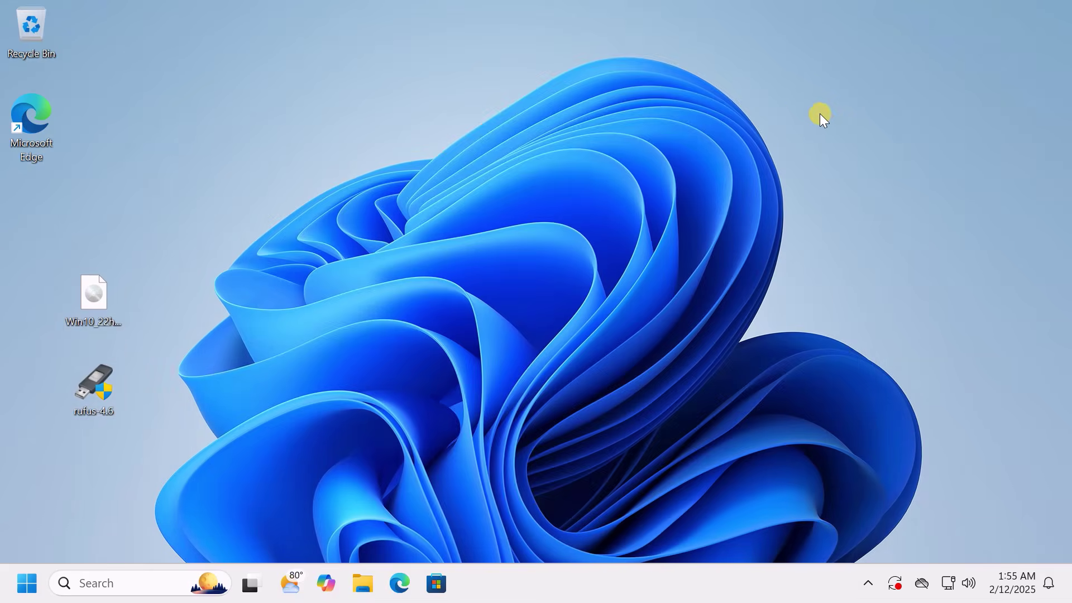
left_click(363, 583)
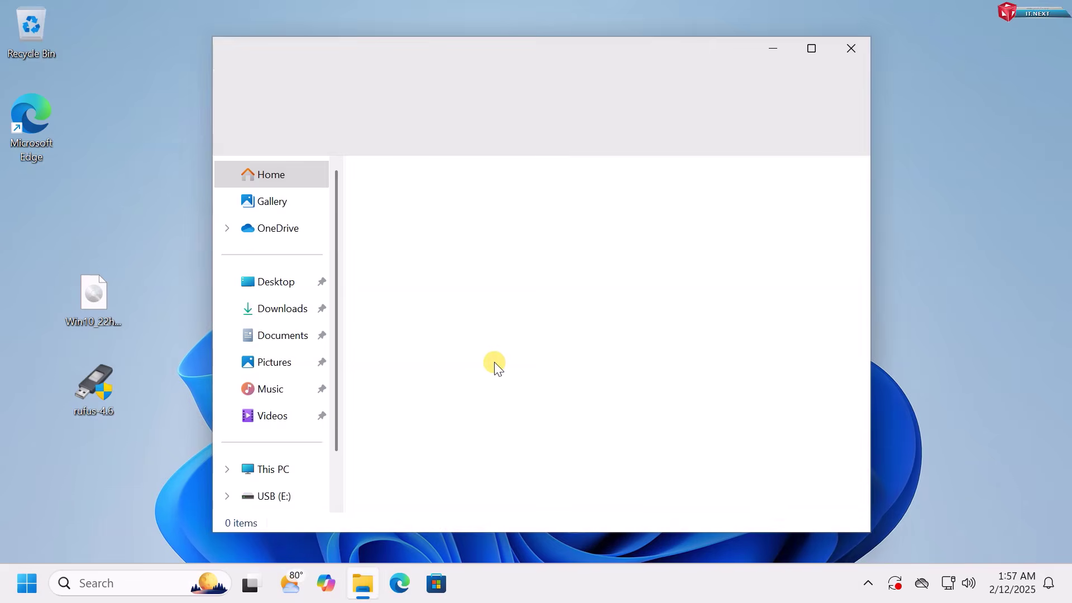
left_click(264, 469)
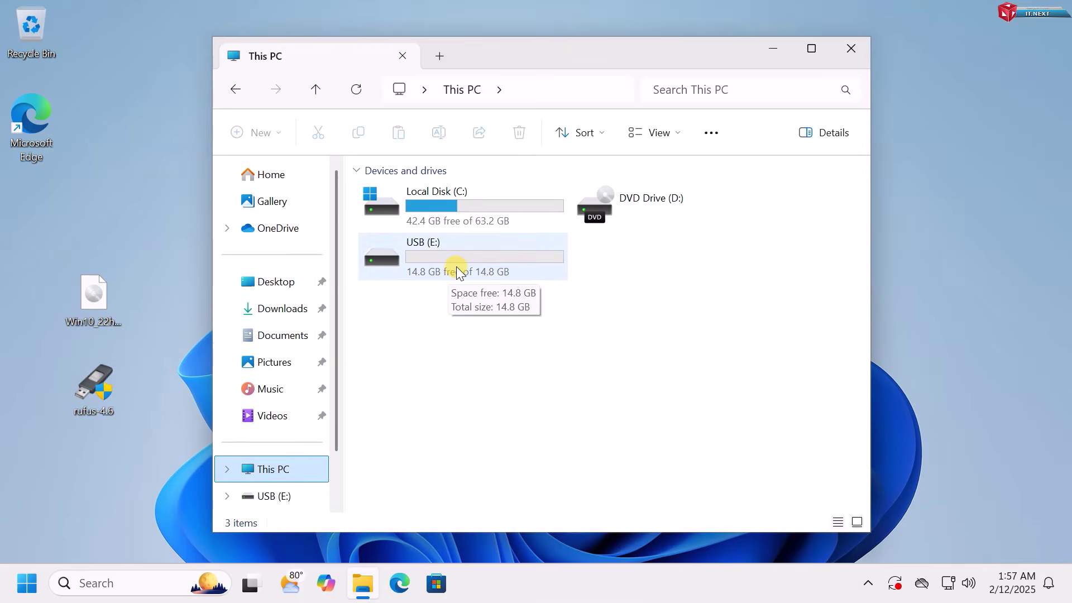
left_click(853, 47)
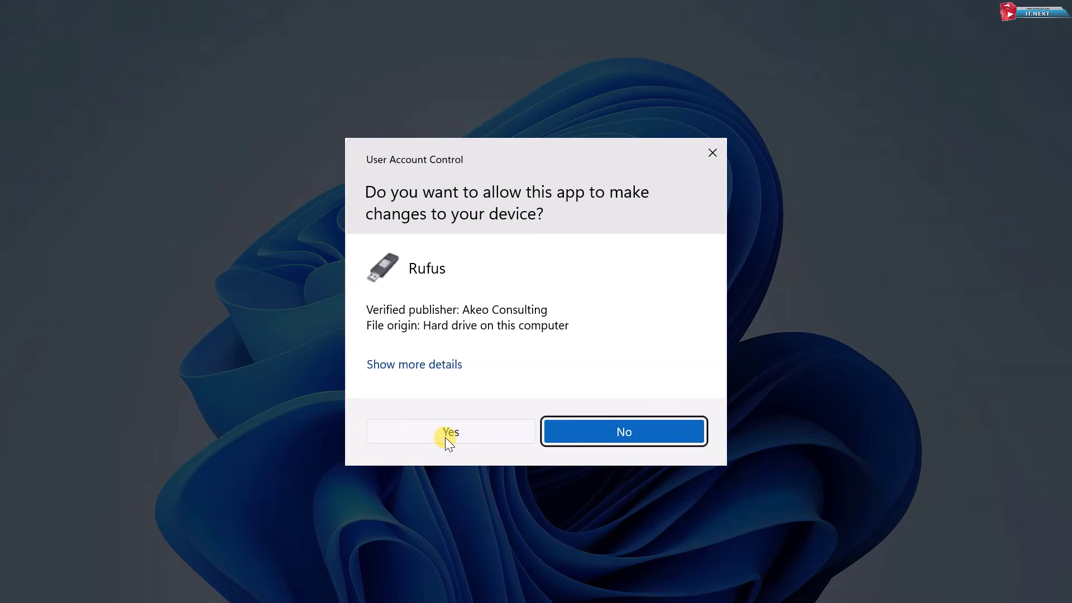
- Start Rufus without update checks and load Win10_22h2_English_x64v1.iso from the desktop, keeping GPT
left_click(447, 432)
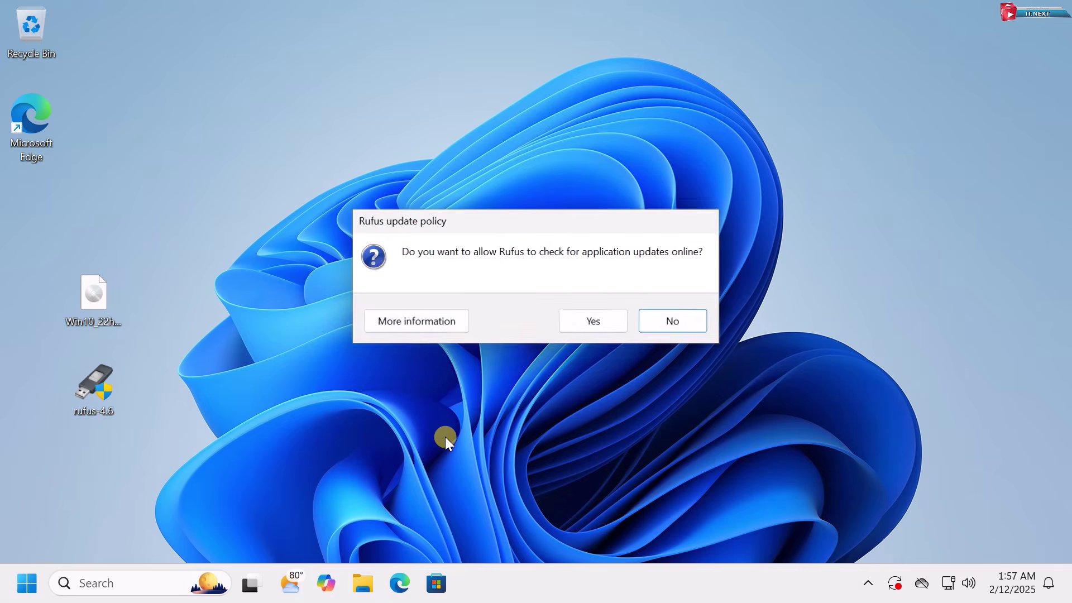
left_click(677, 316)
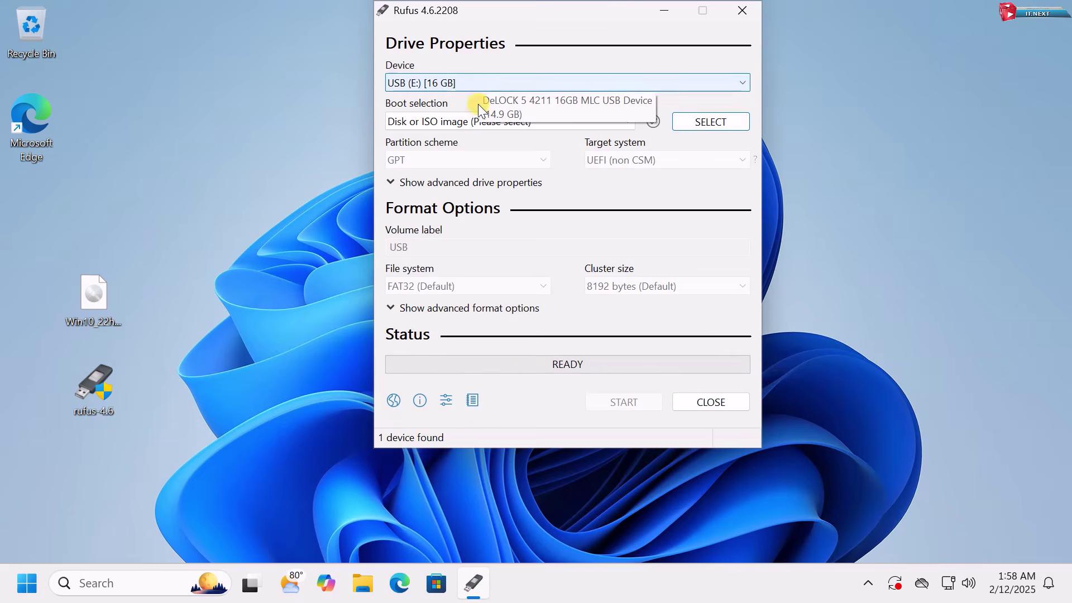
left_click(712, 123)
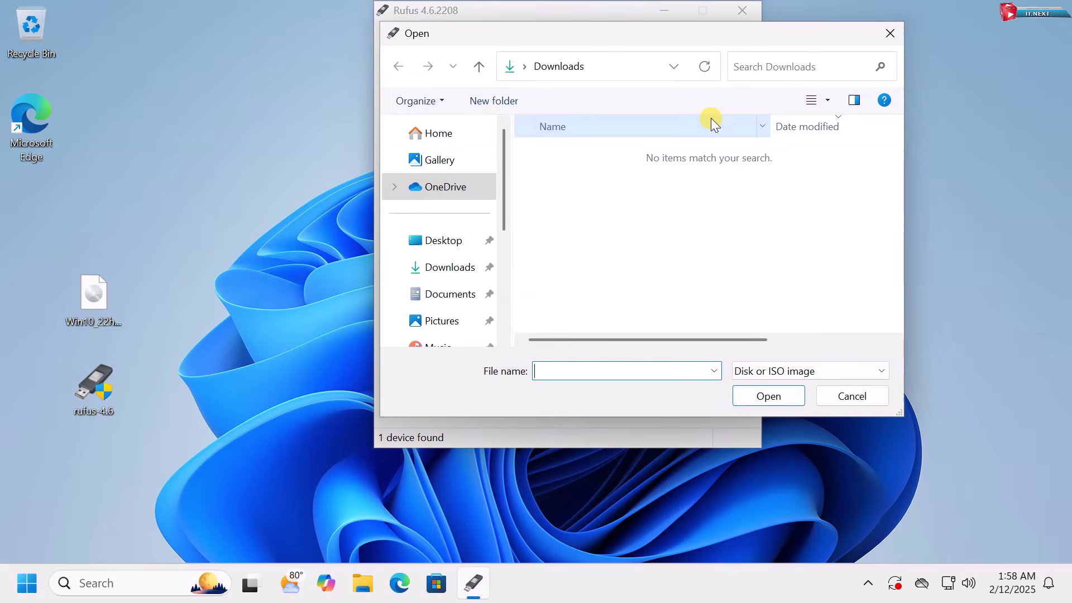
left_click(476, 237)
double_click(608, 152)
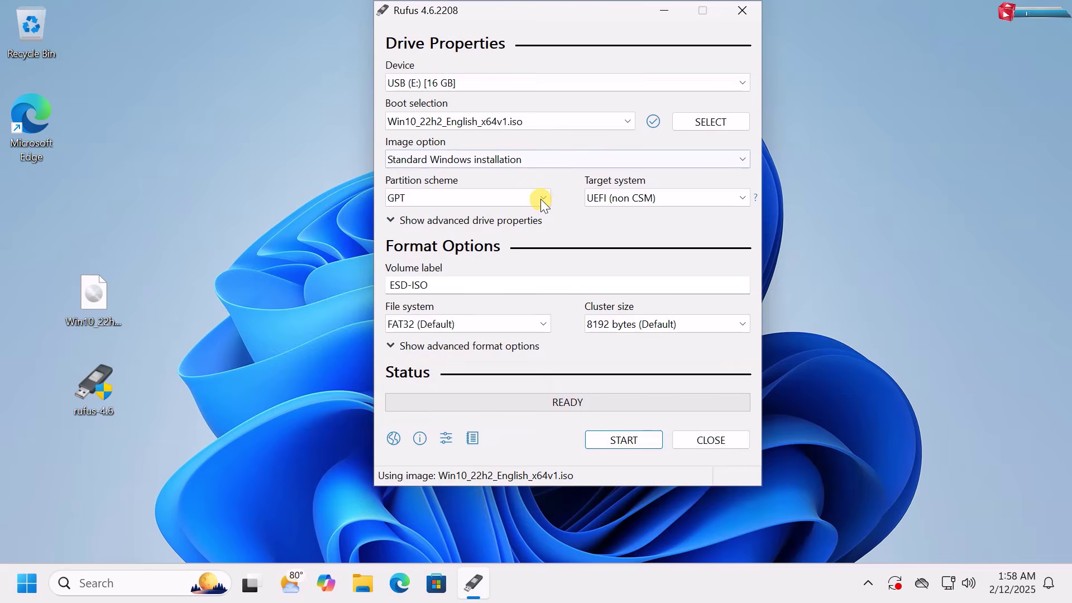
left_click(541, 198)
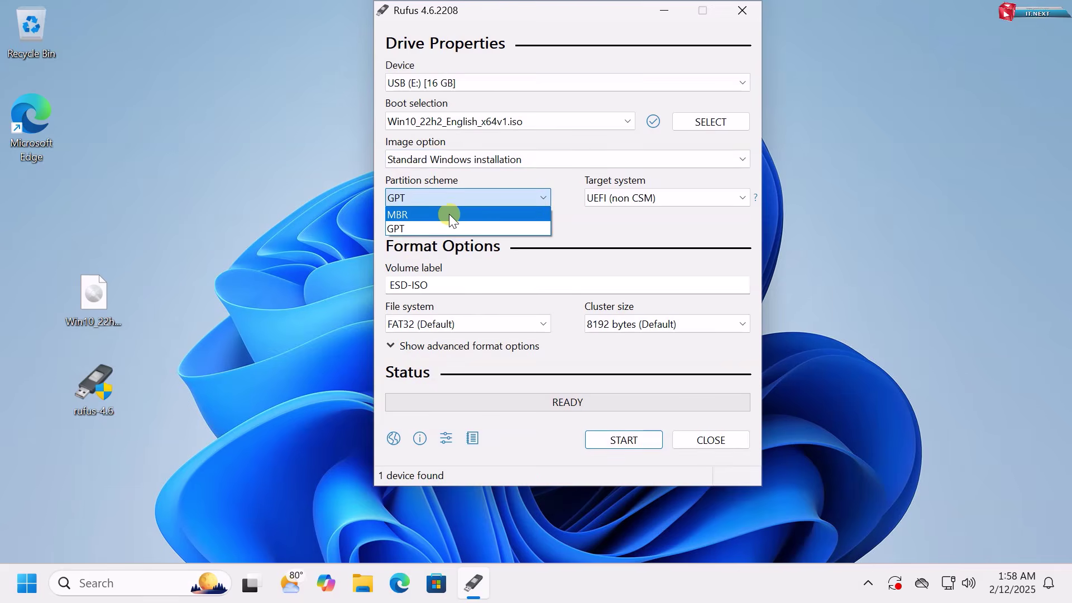
left_click(592, 218)
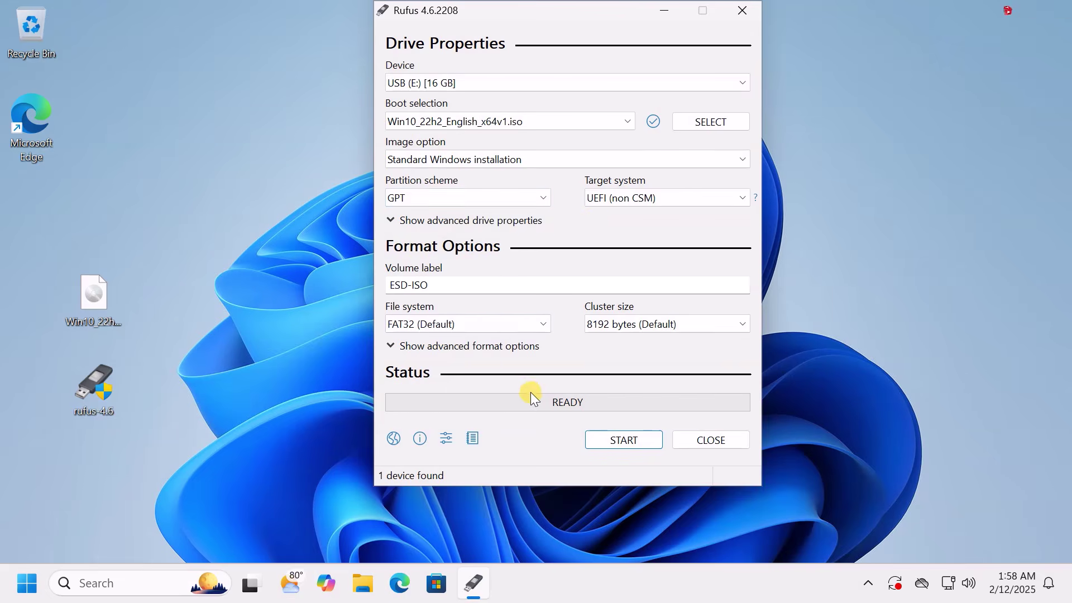
- Write the image to the USB drive, accepting the default and erase prompts, then close Rufus
left_click(632, 438)
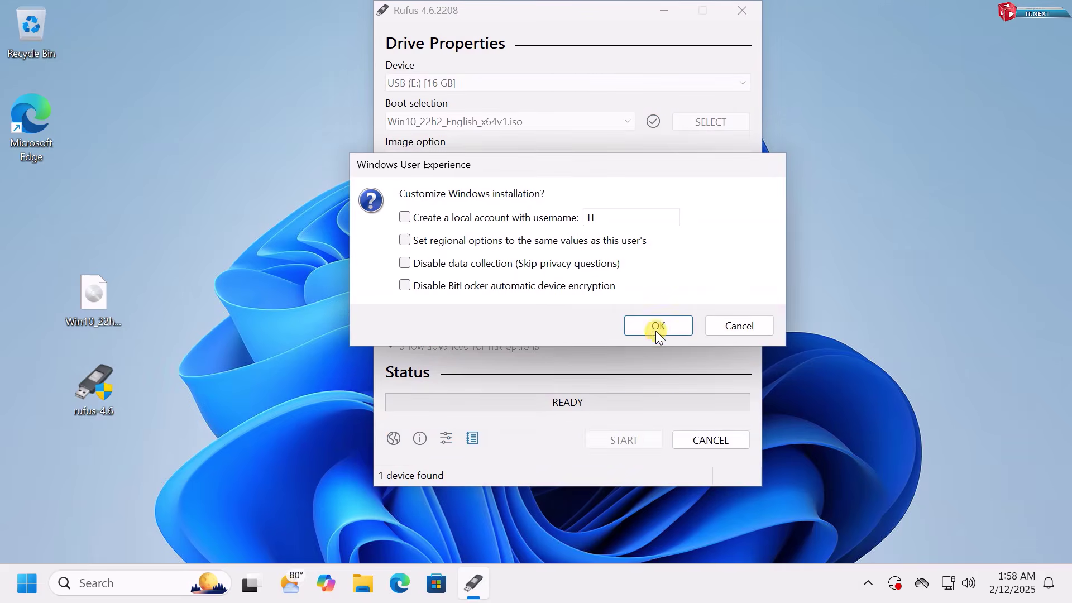
left_click(664, 323)
left_click(624, 262)
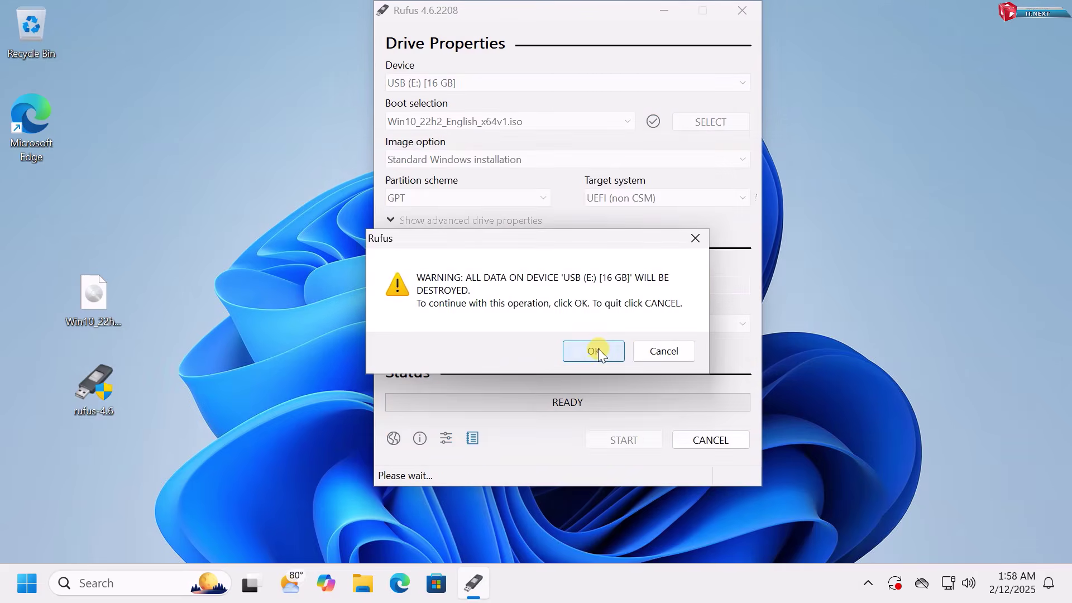
left_click(598, 348)
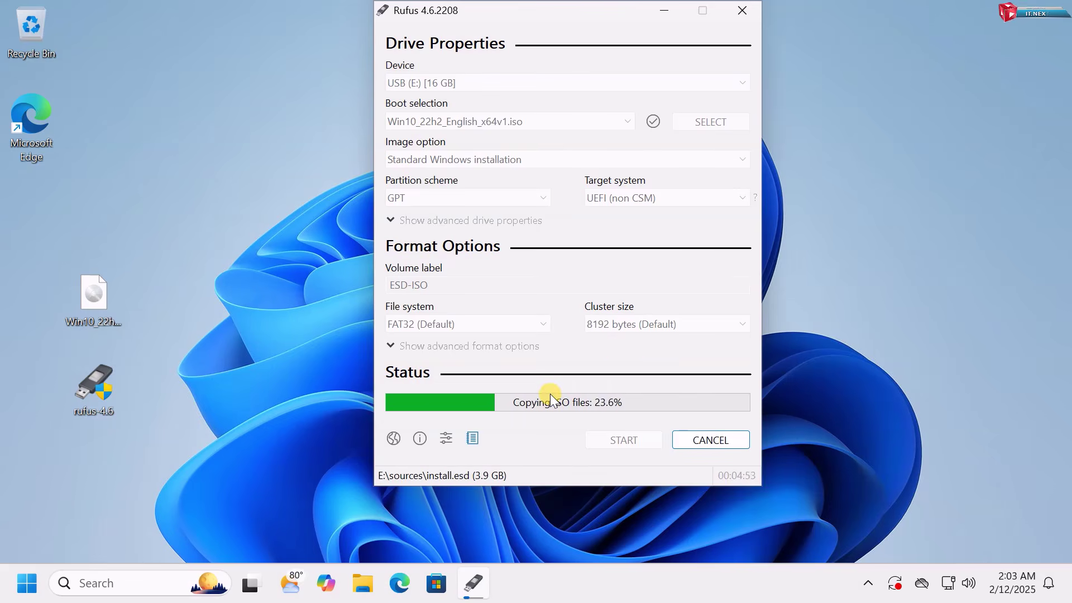
left_click(800, 244)
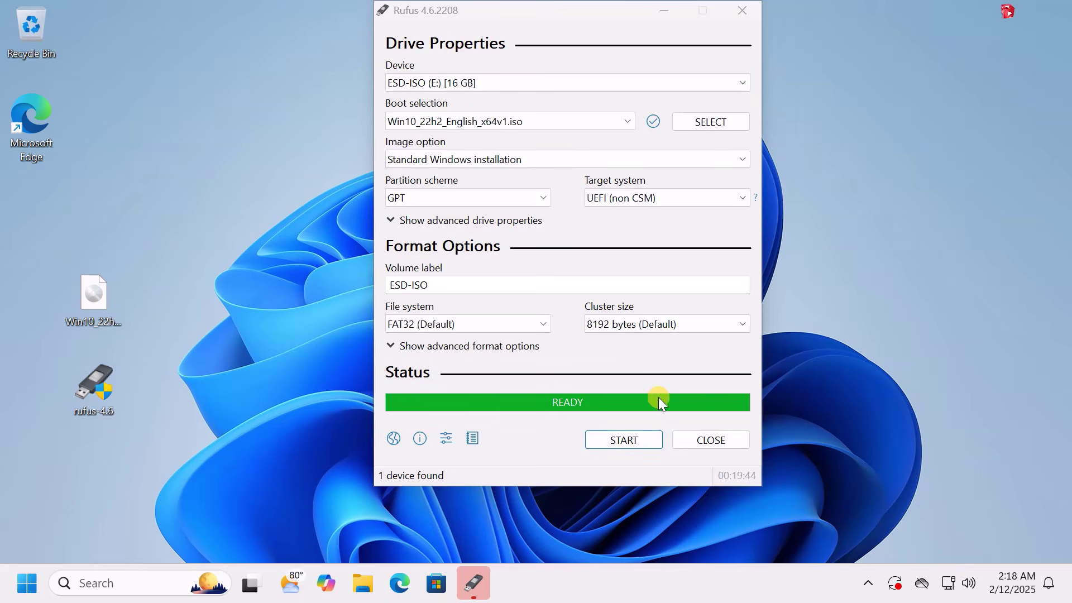
left_click(716, 442)
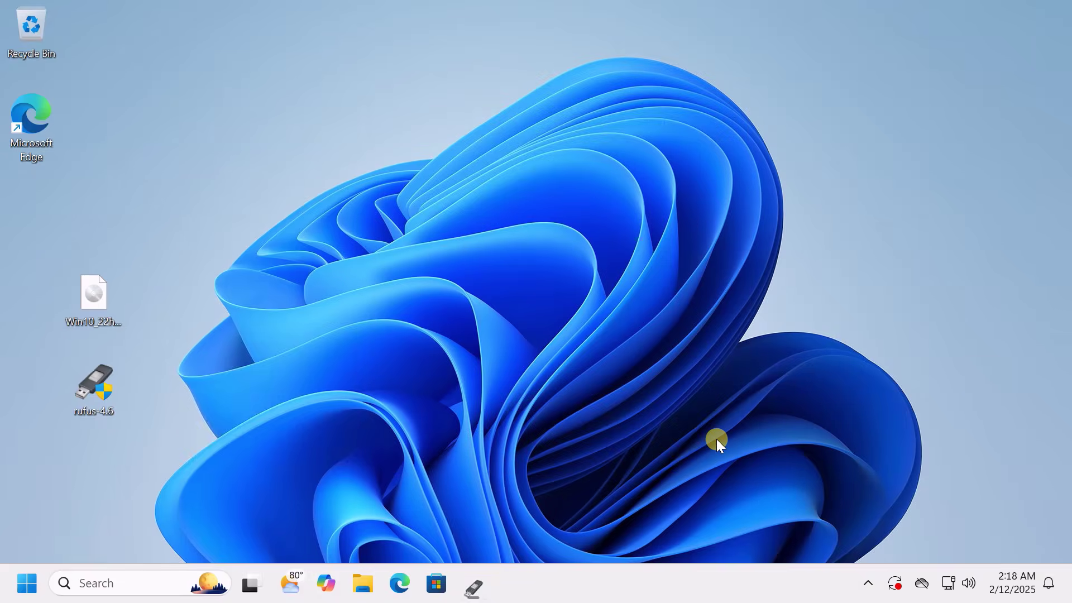
left_click(360, 586)
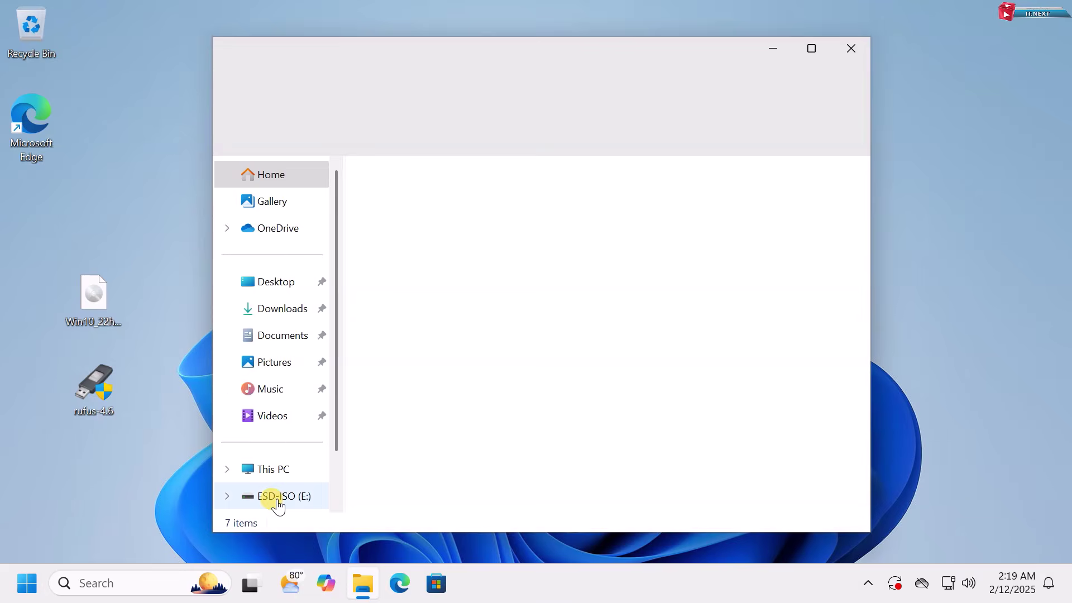
left_click(279, 498)
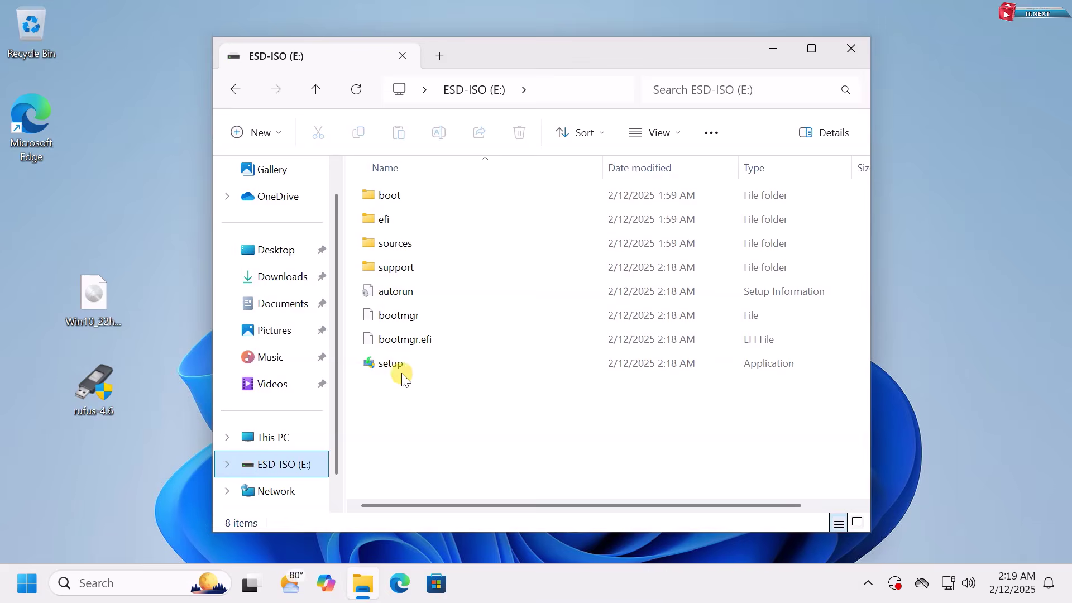
left_click(410, 364)
left_click_drag(410, 152, 410, 152)
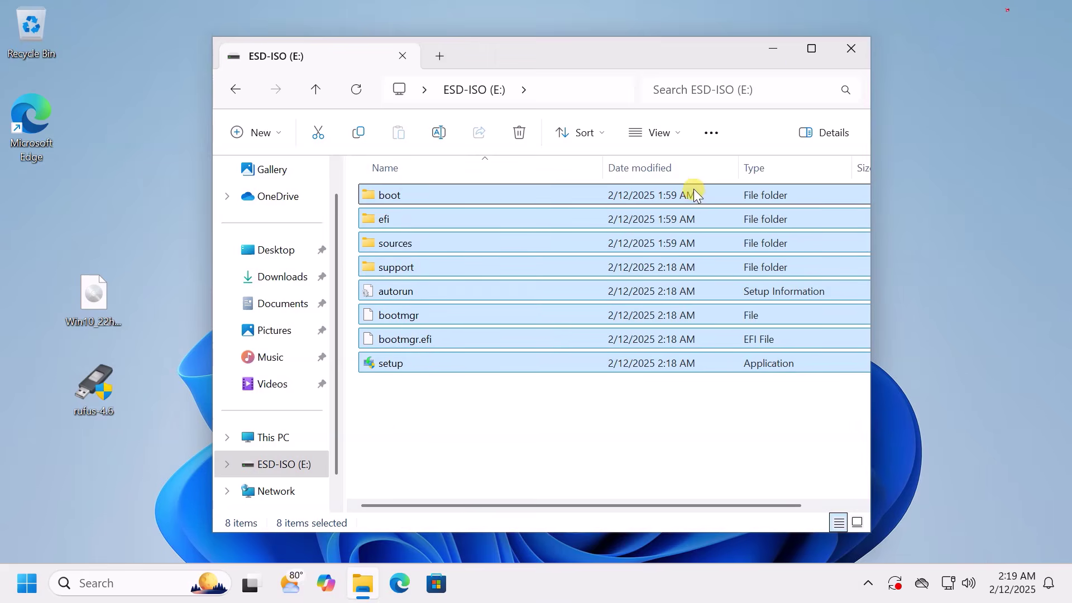
left_click(850, 50)
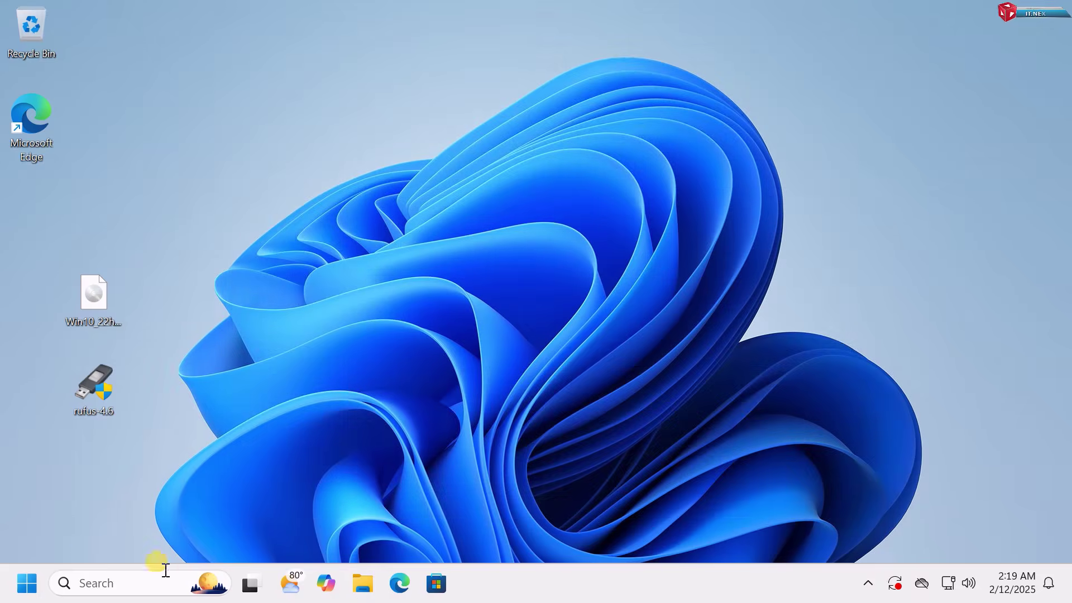
- Restart into the USB installer, keep English (United States) defaults, and choose Install now
left_click(26, 583)
left_click(486, 525)
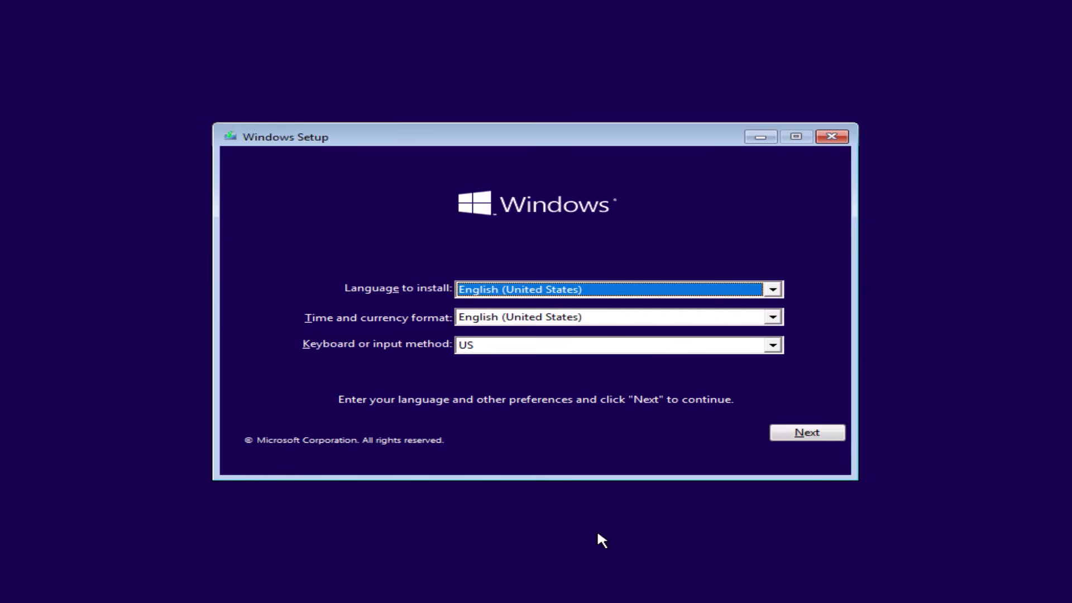
left_click(793, 433)
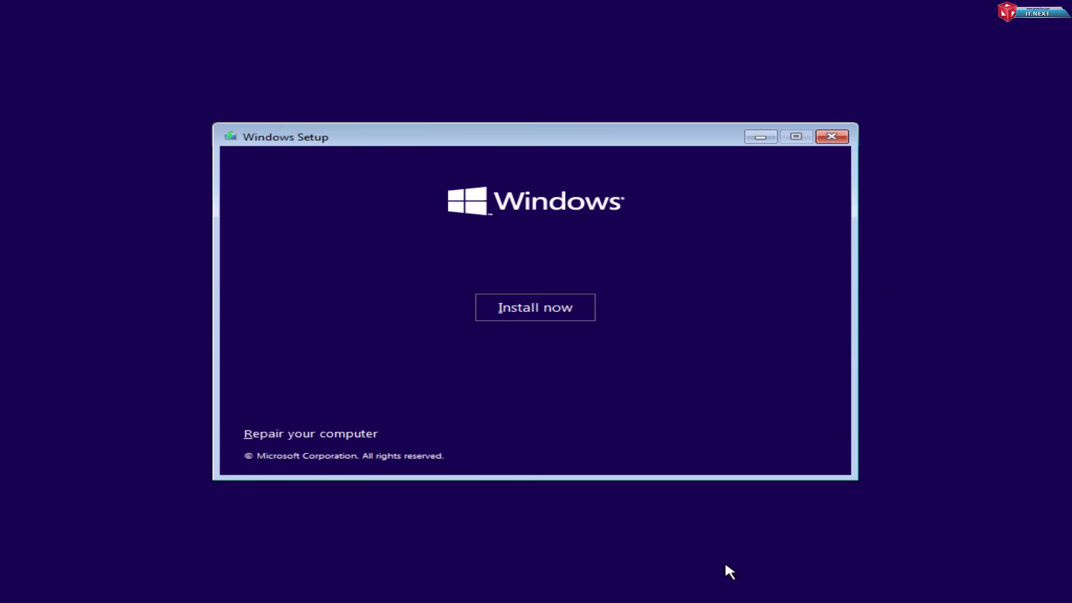
left_click(537, 319)
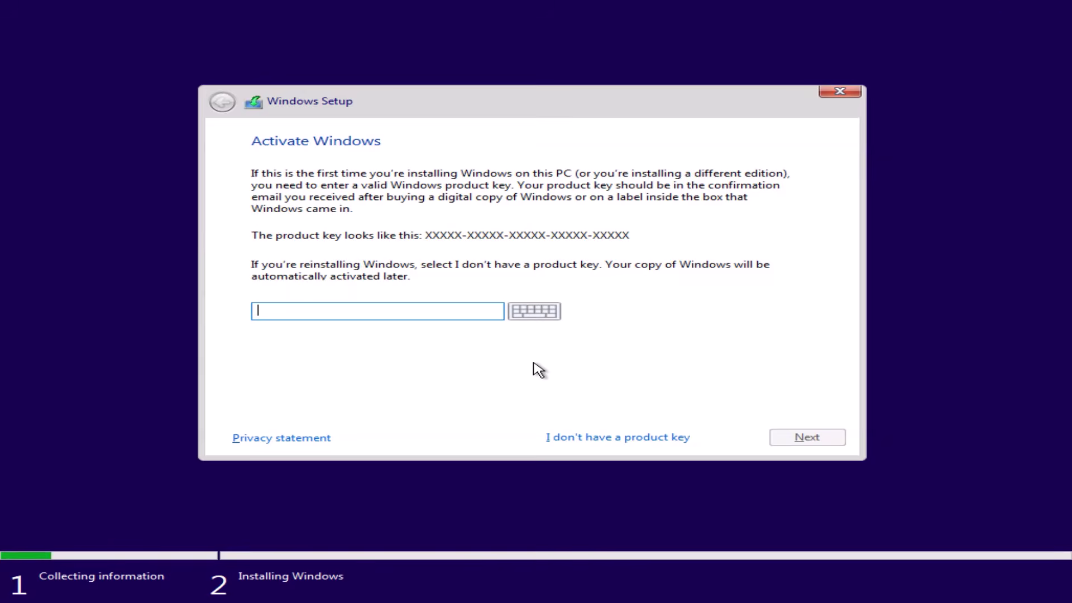
- Skip the product key and choose Windows 10 Pro as the edition
left_click(633, 439)
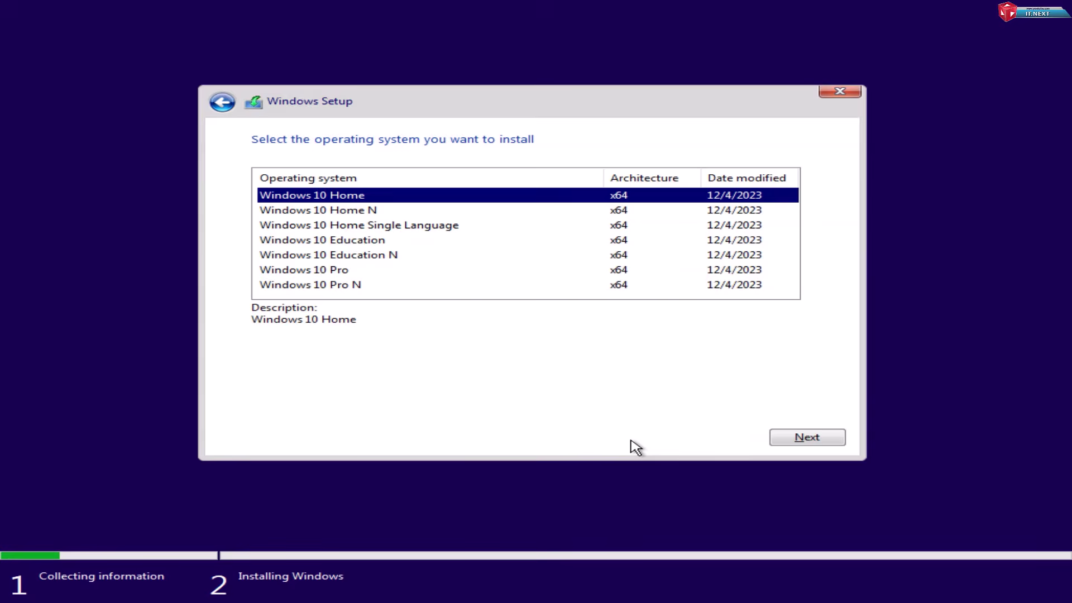
left_click(335, 271)
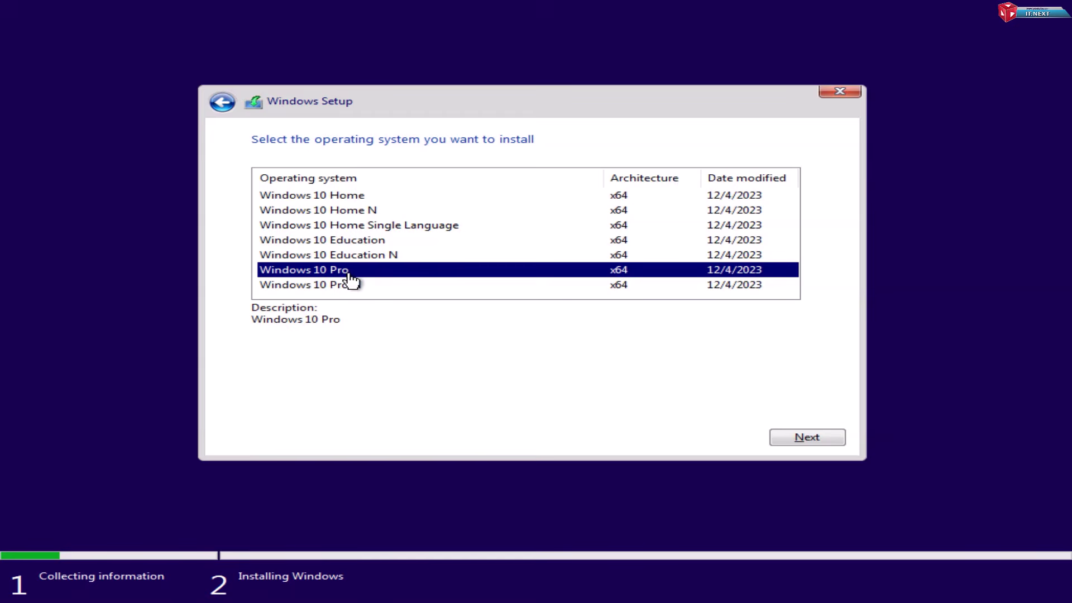
left_click(810, 441)
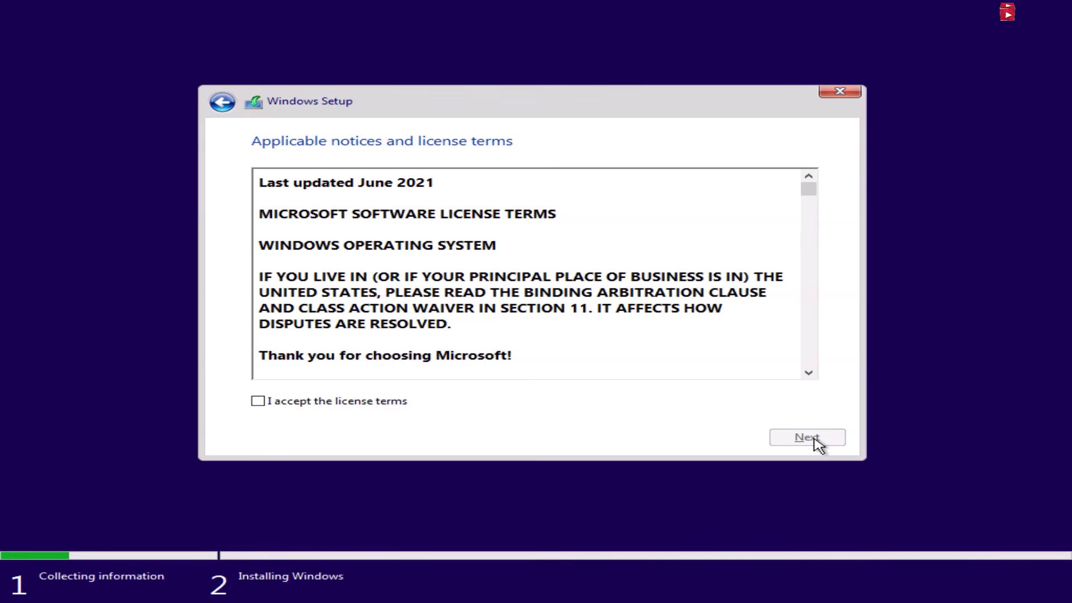
- Accept the license and do a custom install onto the 60 GB unallocated Drive 0
left_click(281, 408)
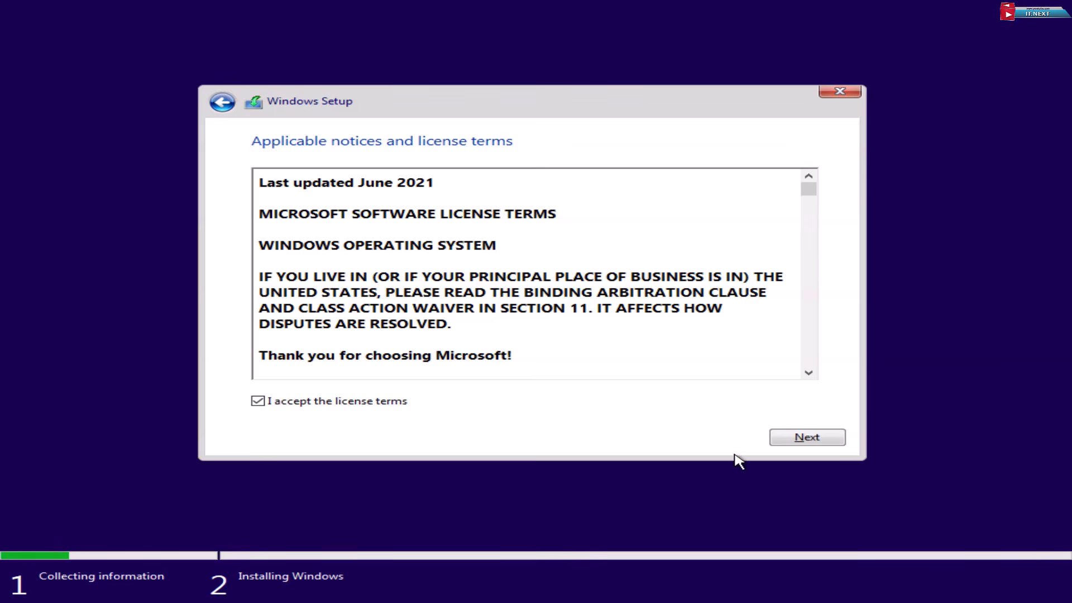
left_click(827, 440)
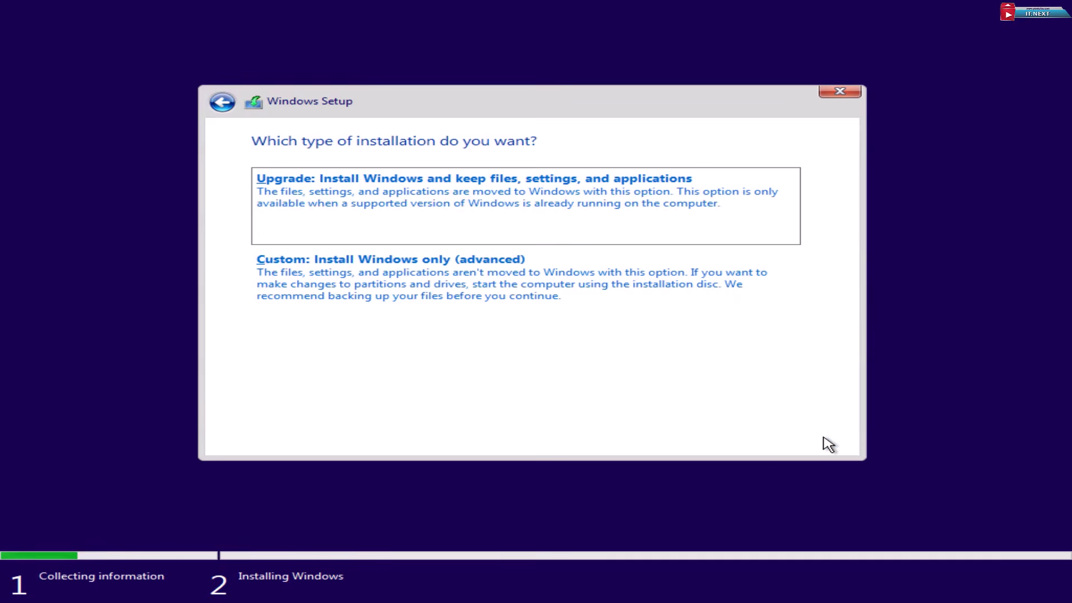
left_click(566, 305)
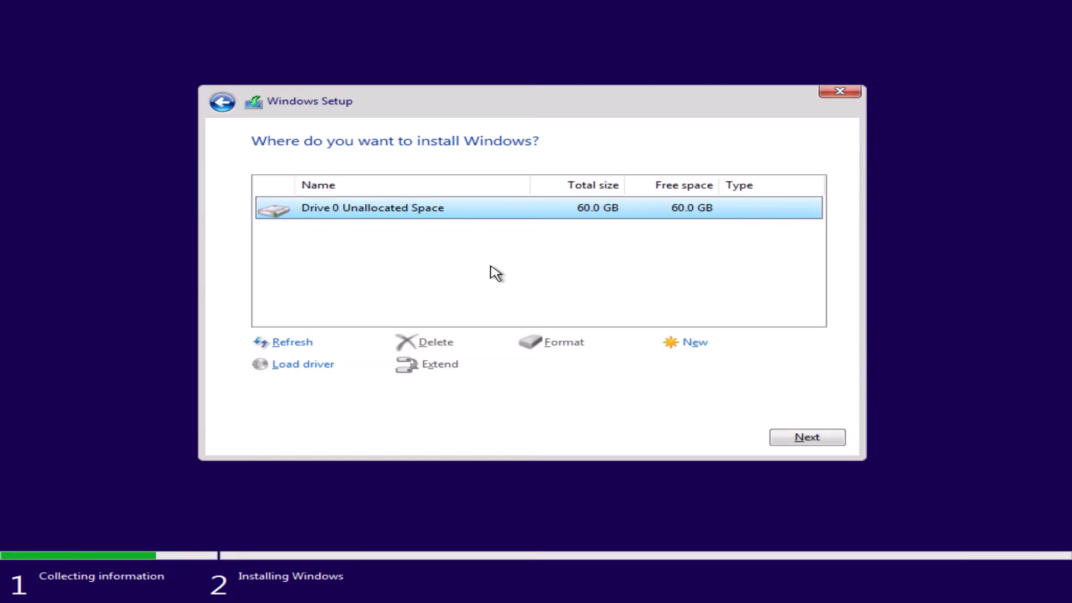
left_click(802, 441)
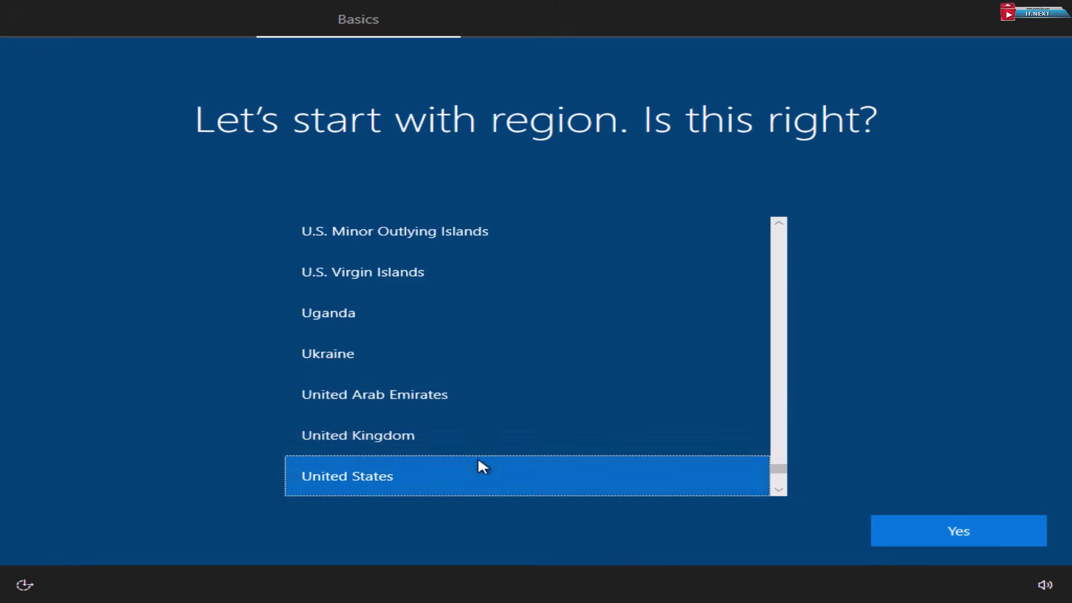
- Accept United States region and US keyboard, add no second layout, and choose no internet connection
left_click(884, 531)
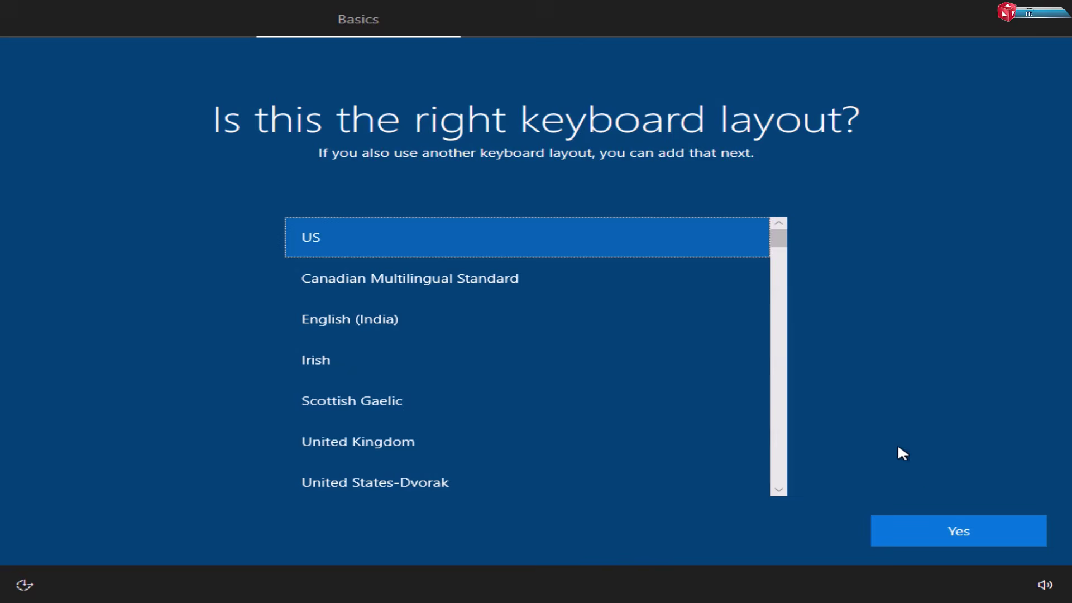
left_click(952, 525)
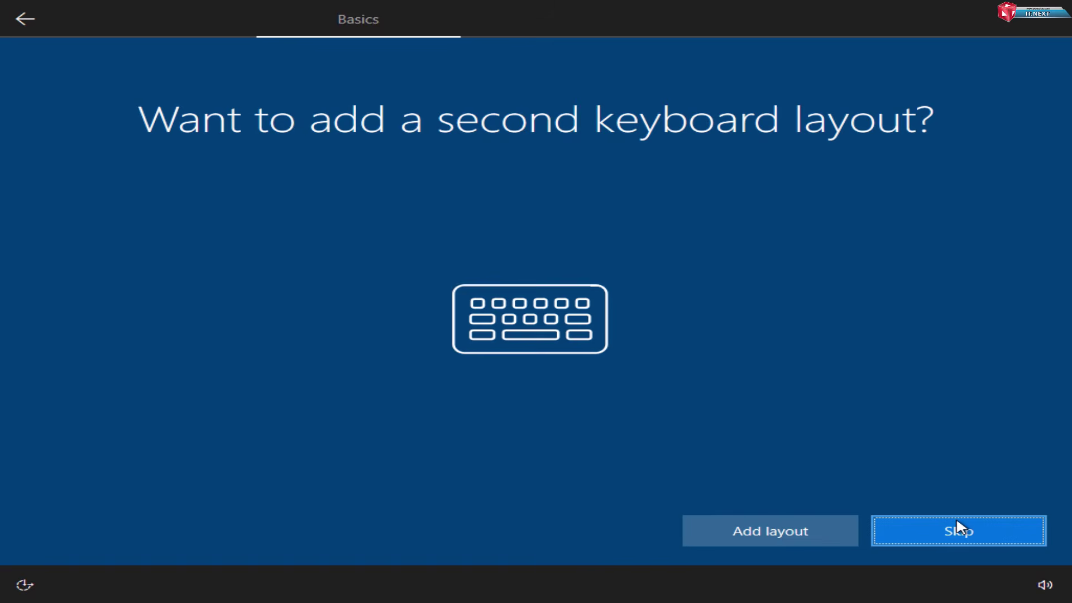
left_click(957, 530)
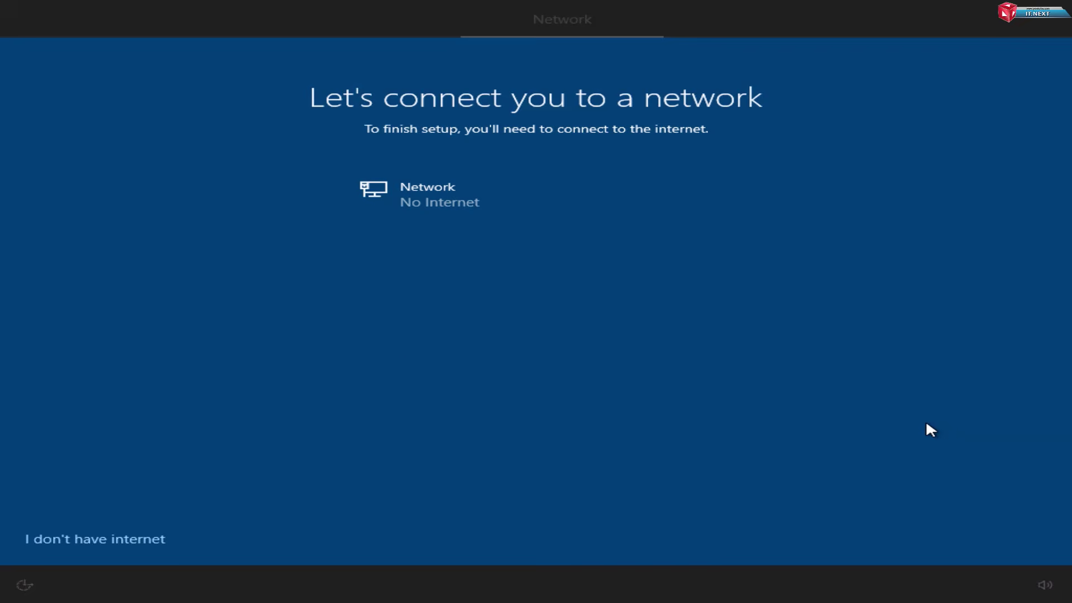
left_click(130, 539)
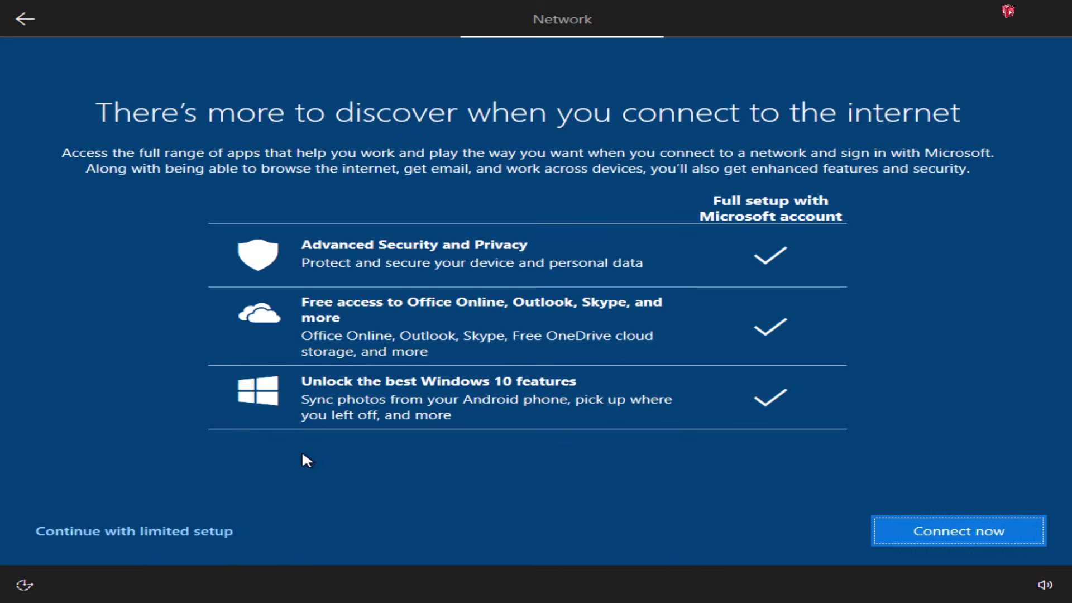
- Continue with limited setup, create local account 'IT' with no password, and accept the privacy settings
left_click(177, 531)
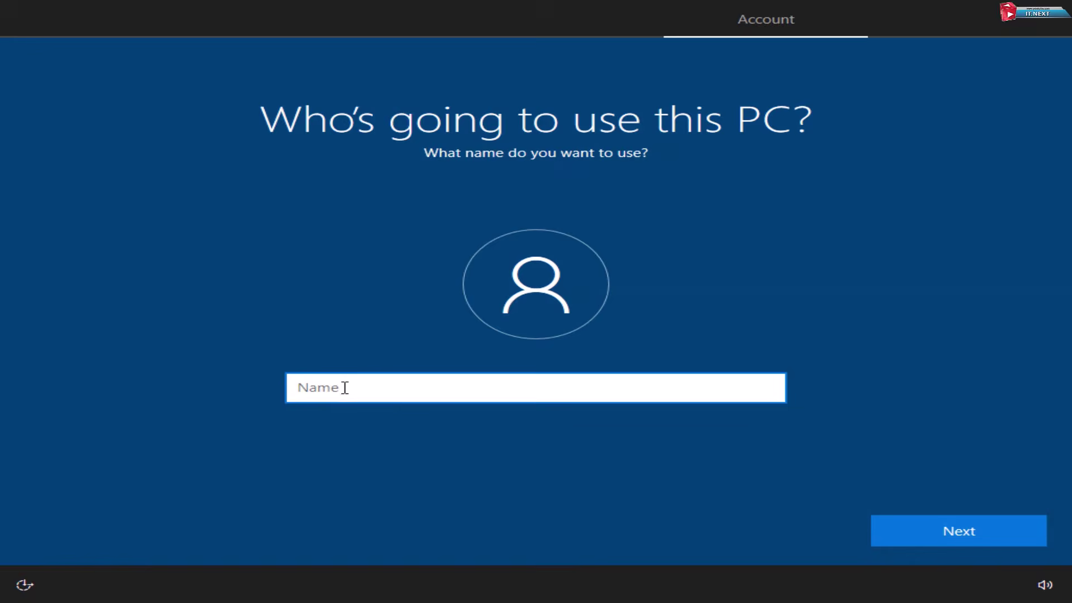
type("IT NEXT")
left_click_drag(364, 388, 290, 390)
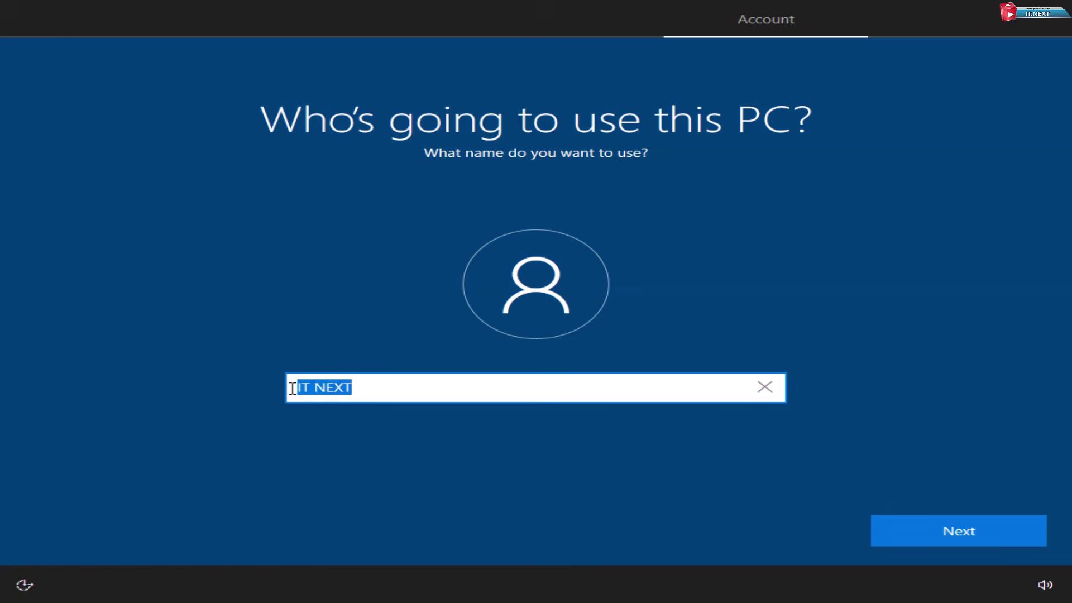
left_click(914, 528)
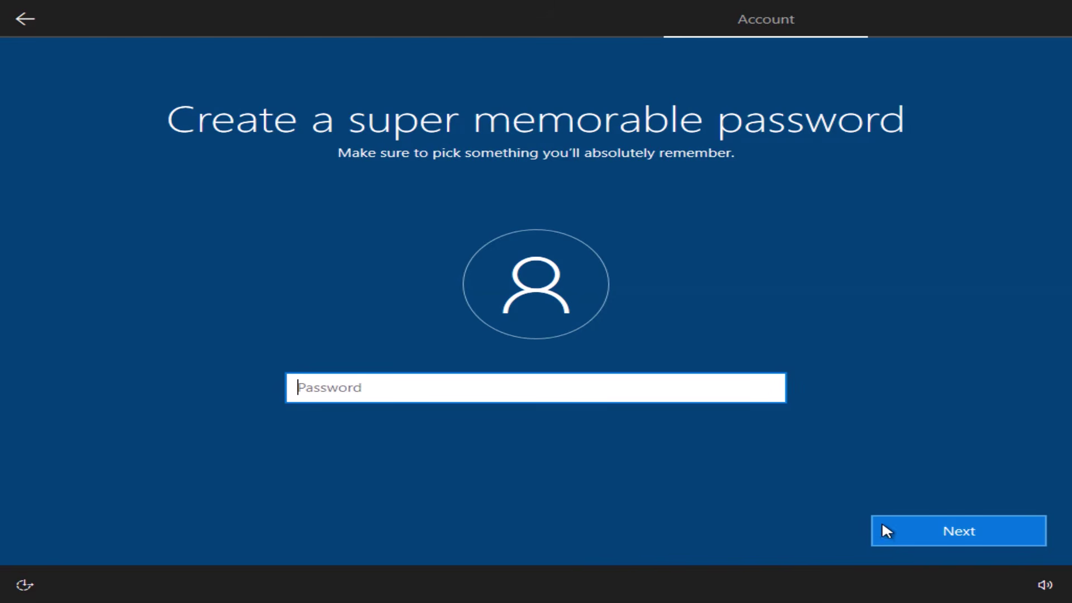
left_click(919, 529)
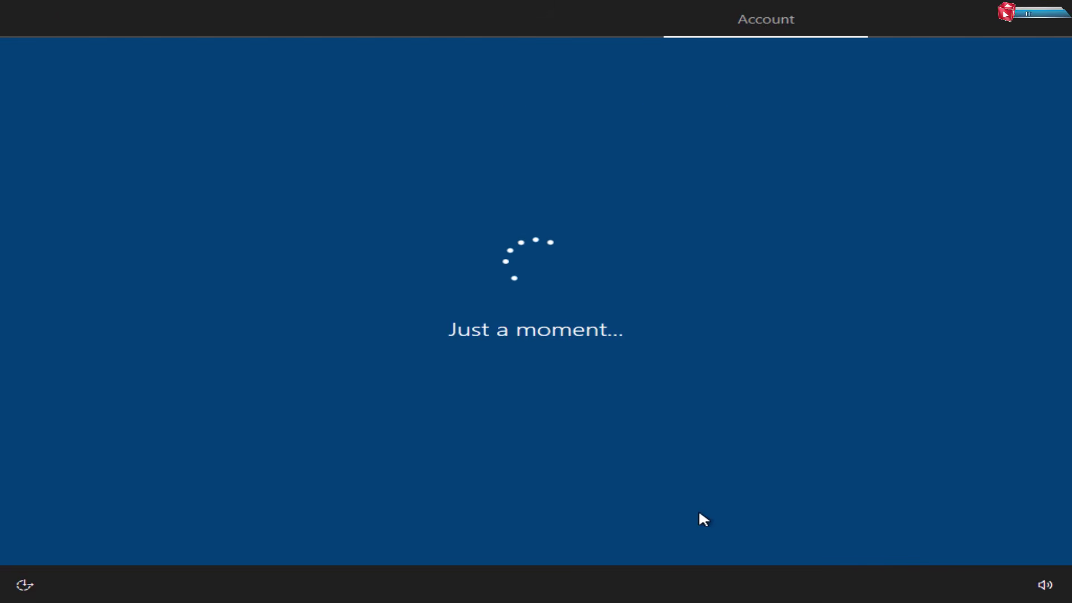
left_click(967, 530)
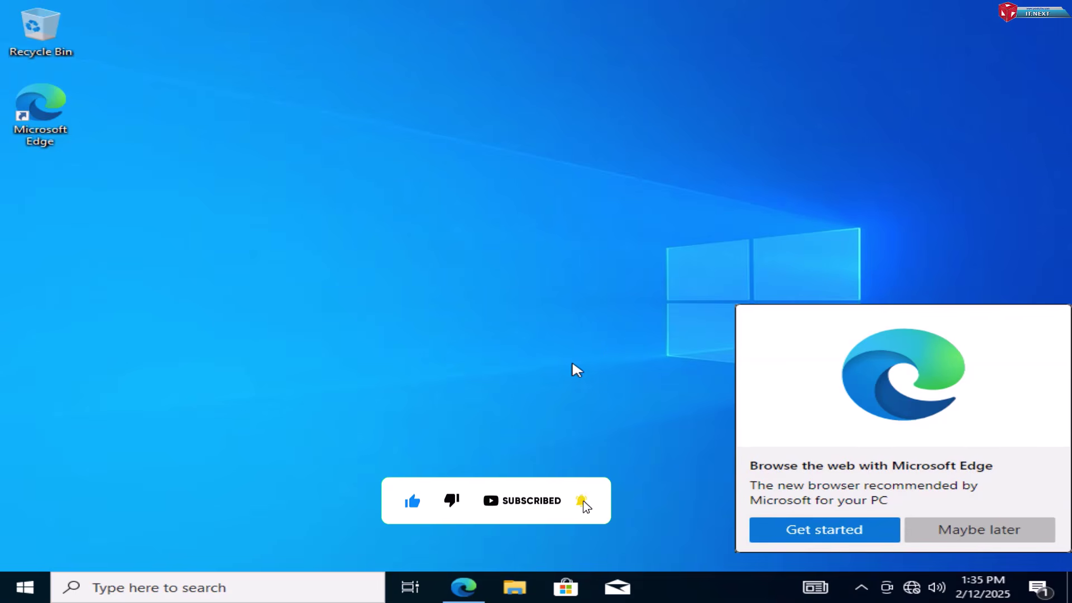
- Choose Maybe later on the Microsoft Edge recommendation once the desktop loads
left_click(974, 534)
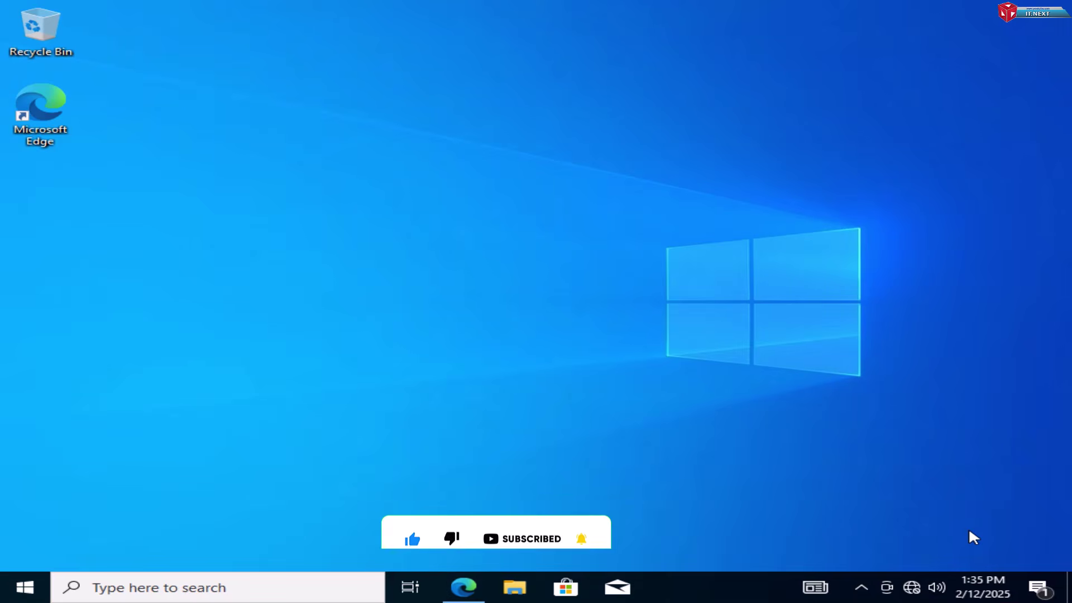